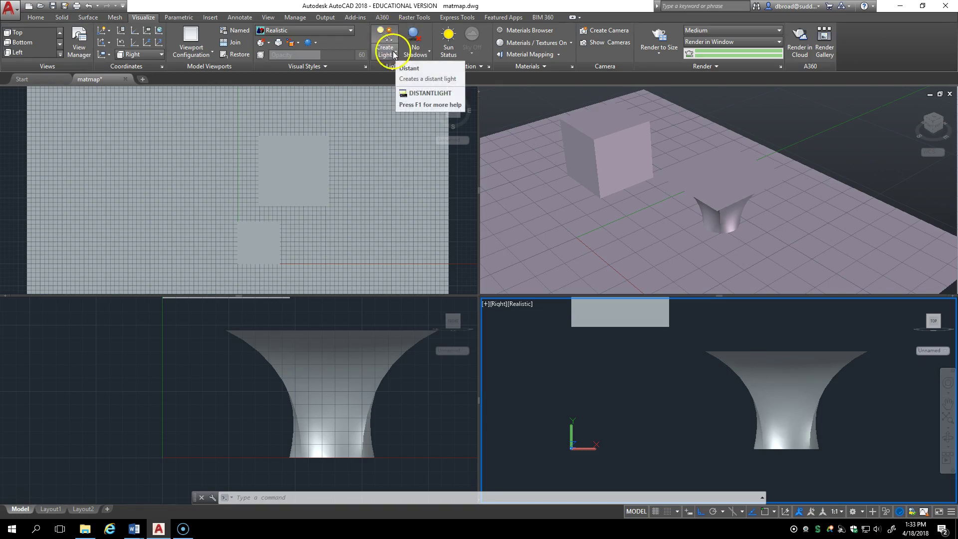
Step: Start a new distant light and turn off the default viewport lighting
click(387, 34)
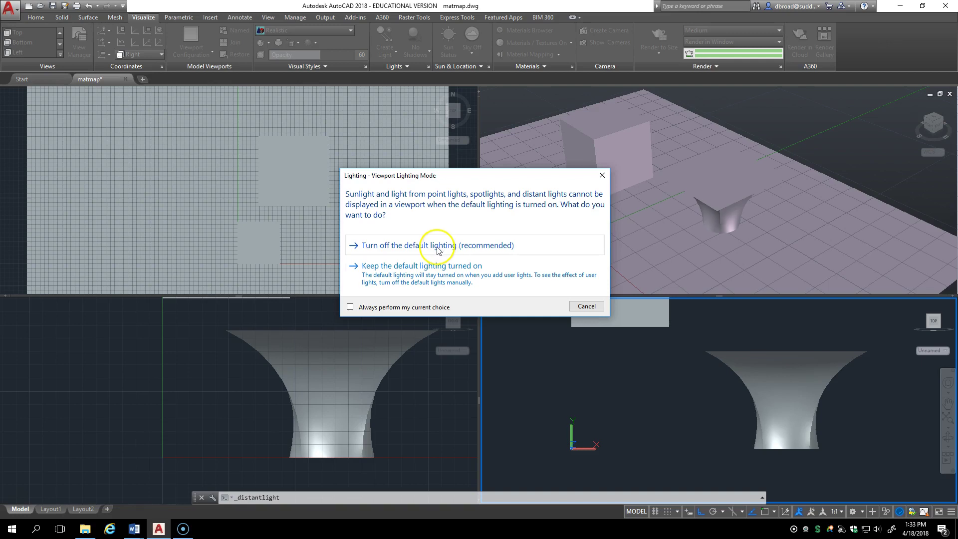
click(438, 247)
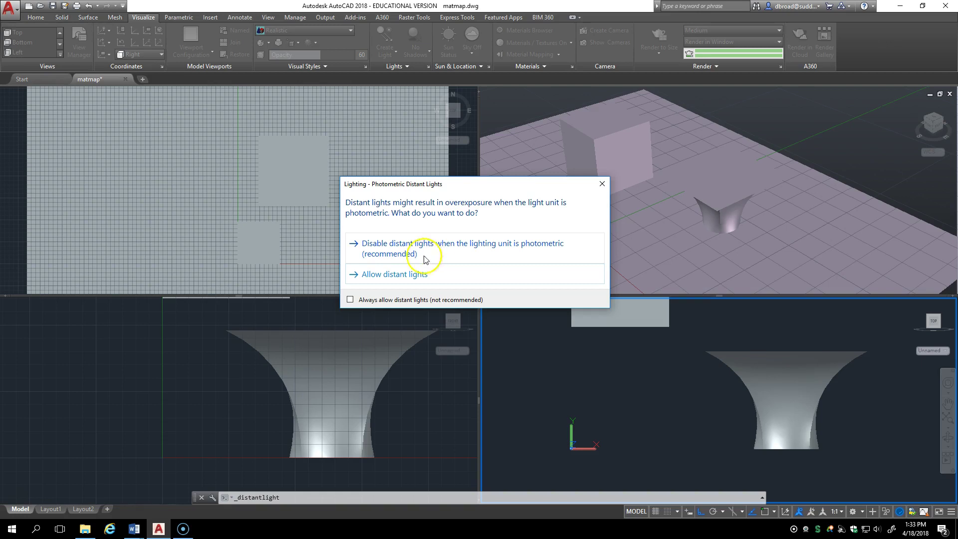
Step: Allow photometric distant lights and set the light's vector direction to 1,1,-1
click(395, 276)
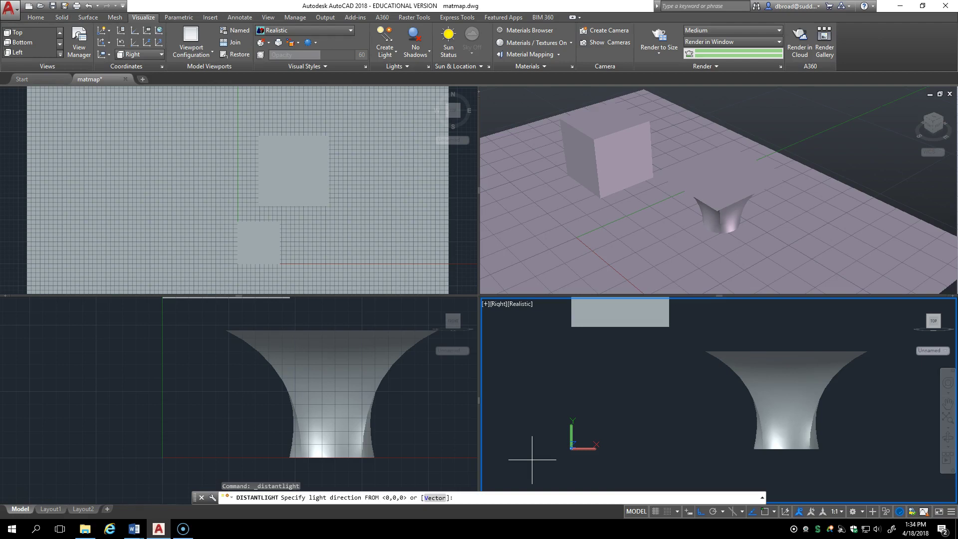
text(v)
key(Return)
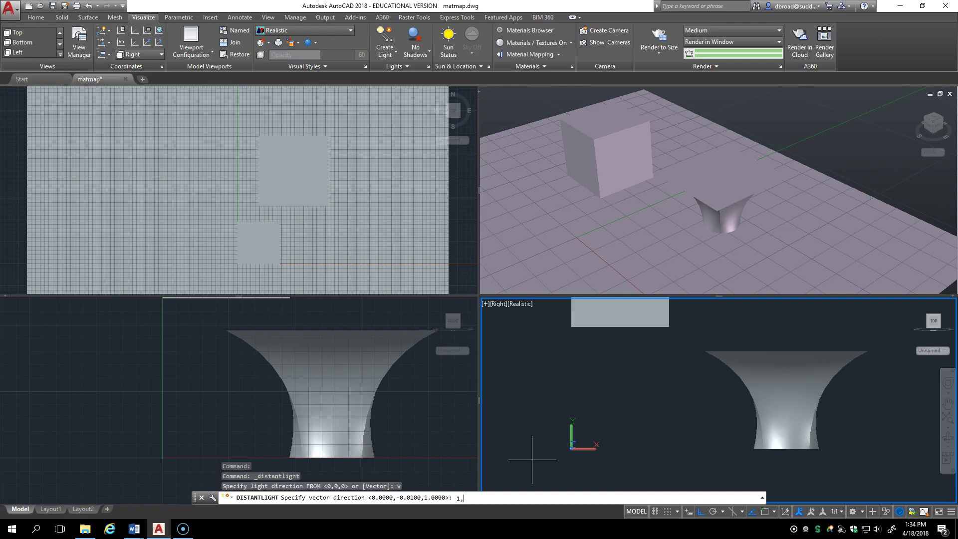
text(1,1,-1)
key(Return)
key(Return)
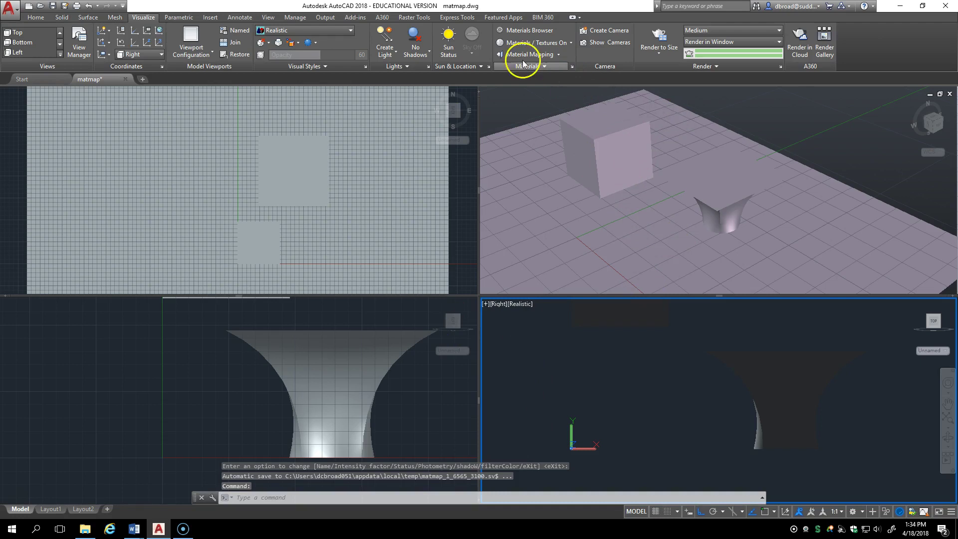
Step: Test-render the scene, then render the 3D perspective viewport and close the result
click(655, 39)
click(655, 39)
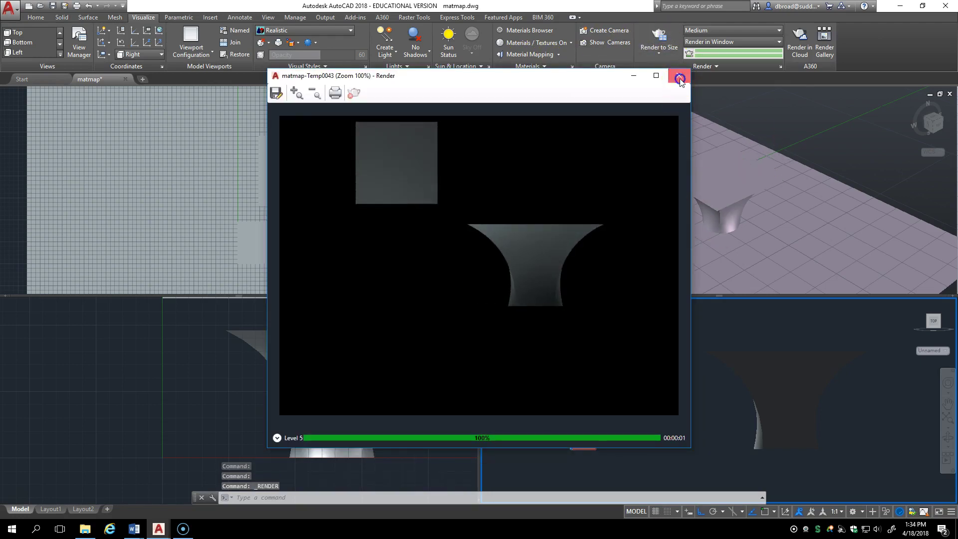
click(679, 76)
click(642, 227)
click(664, 33)
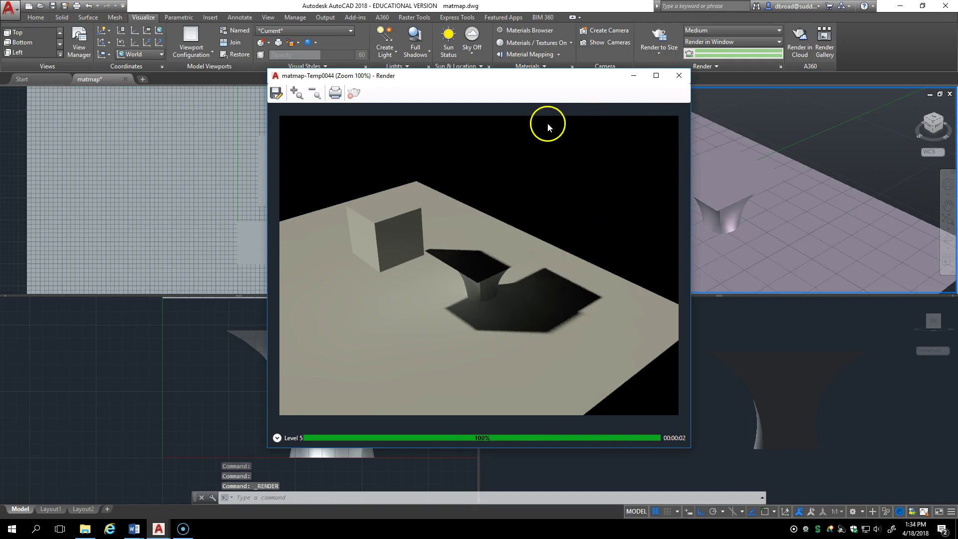
click(633, 76)
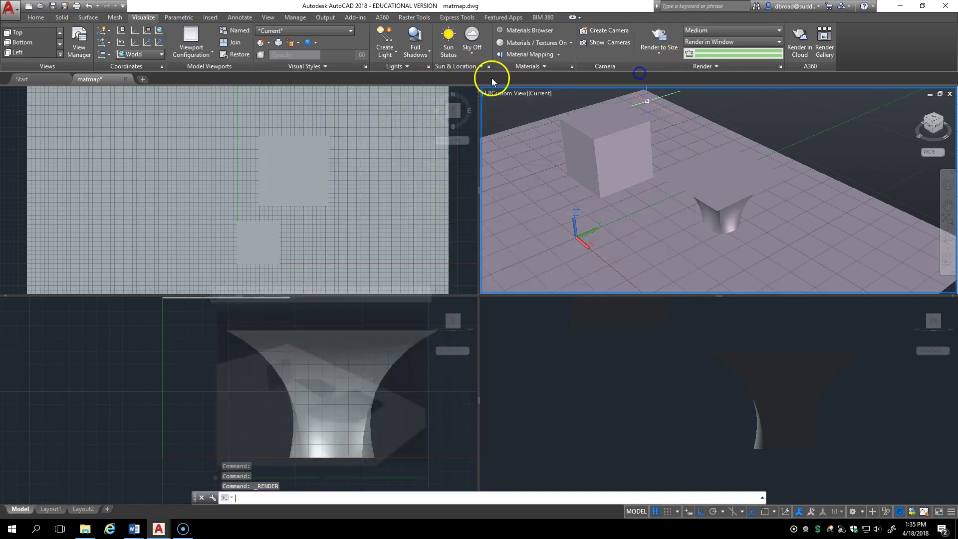
Step: Turn off default lighting in the Lights panel and re-render the 3D view to show shadows
click(408, 67)
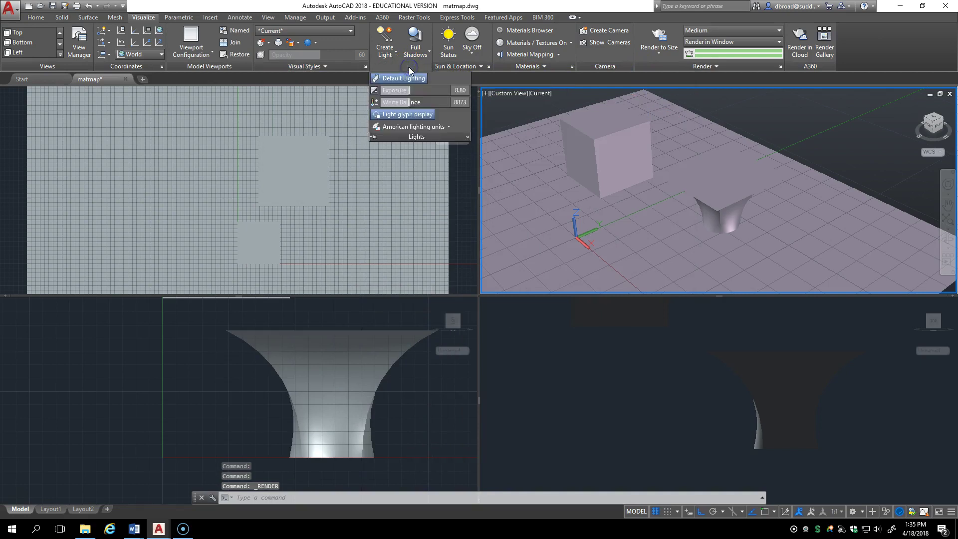
click(403, 78)
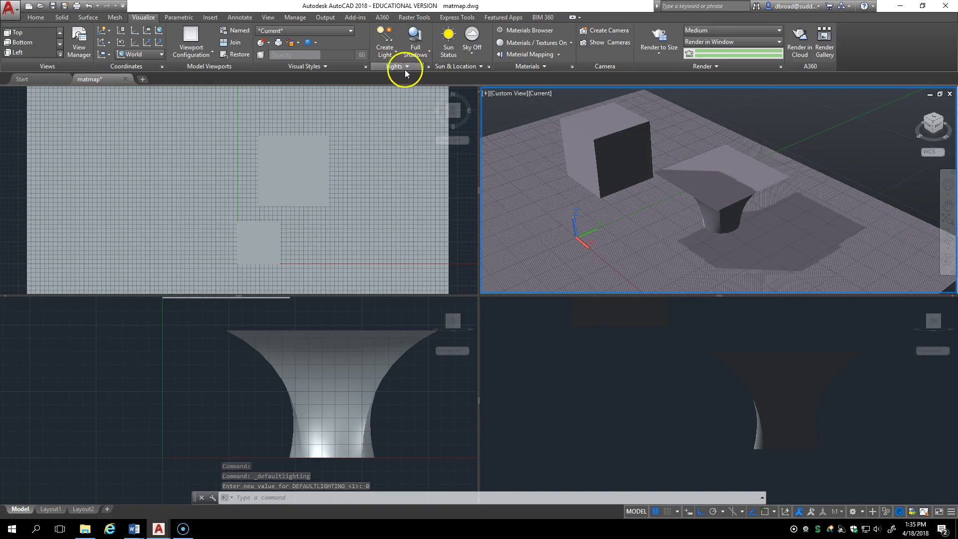
click(789, 226)
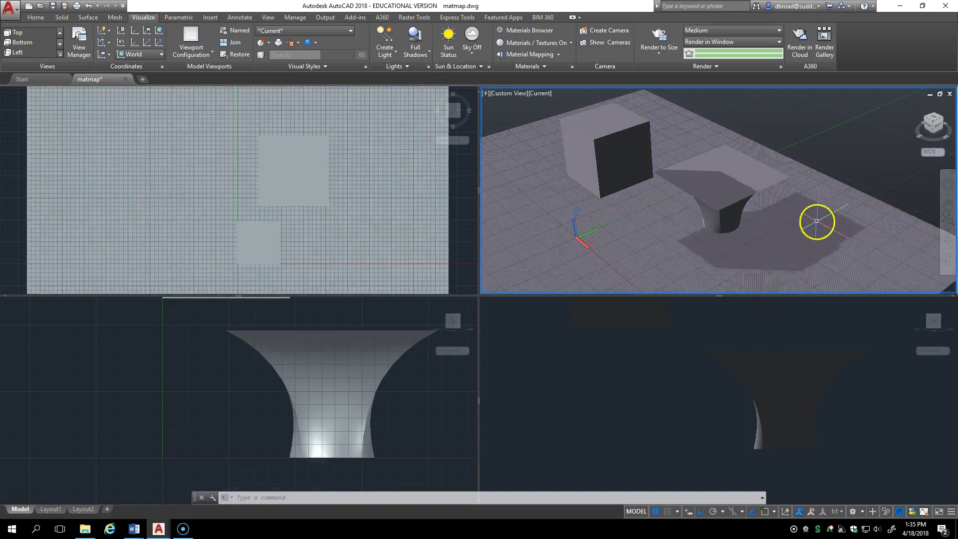
click(657, 35)
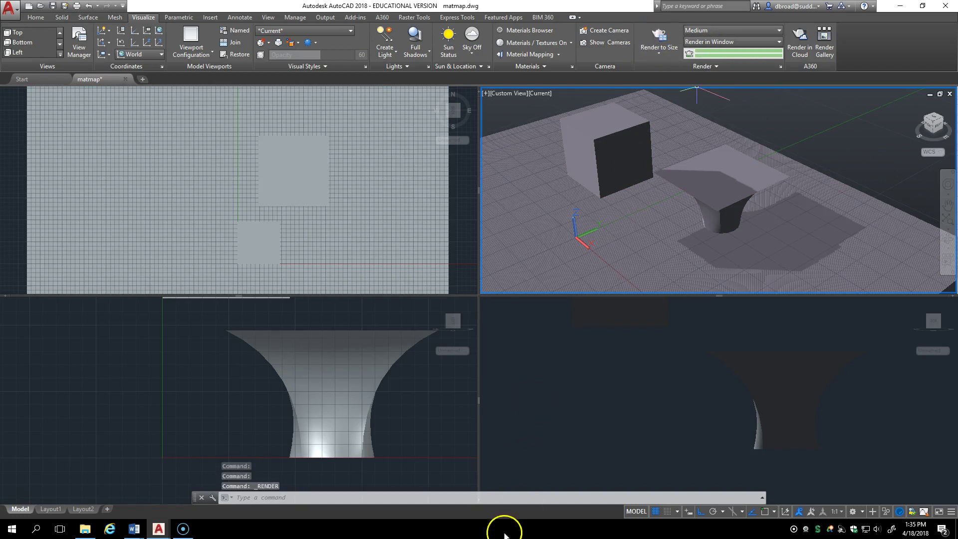
Step: Bring the previous render window back to review it, then close it
mouse_move(165, 526)
click(213, 496)
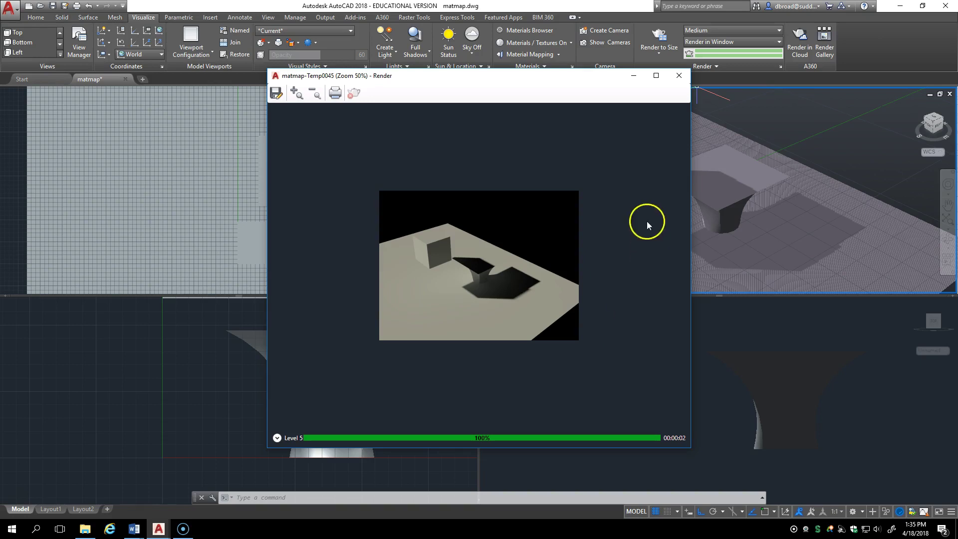
click(678, 75)
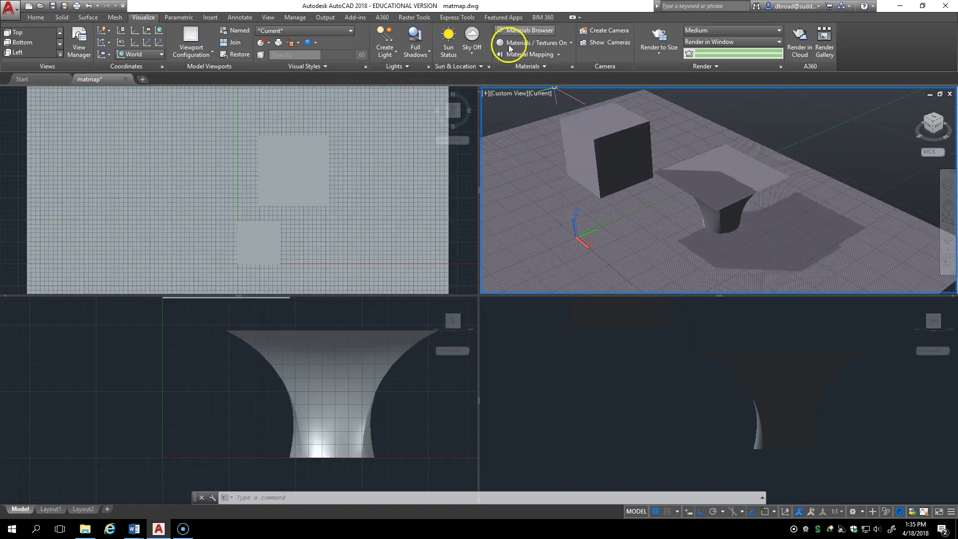
Step: Lower the exposure from 8.80 to 8.00 and render the view again
click(410, 66)
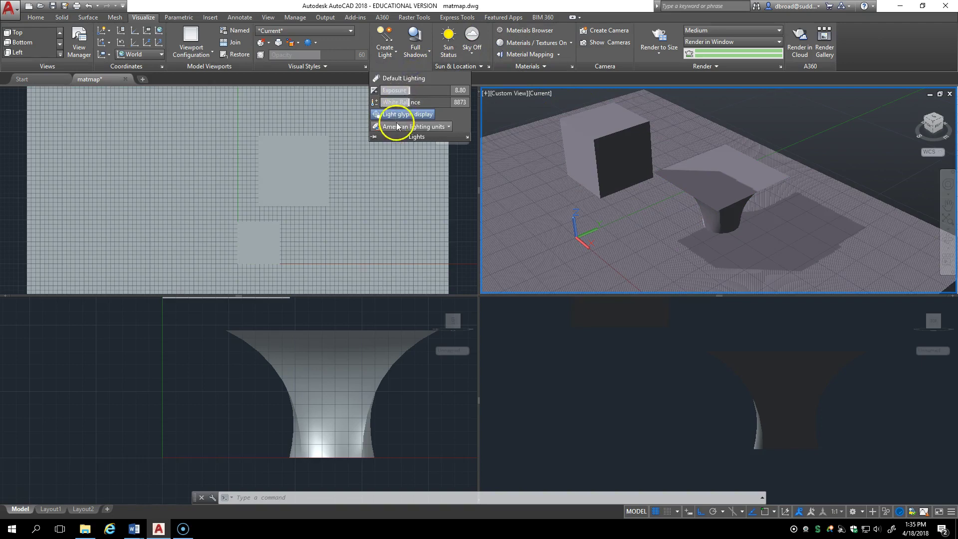
drag(407, 91, 399, 91)
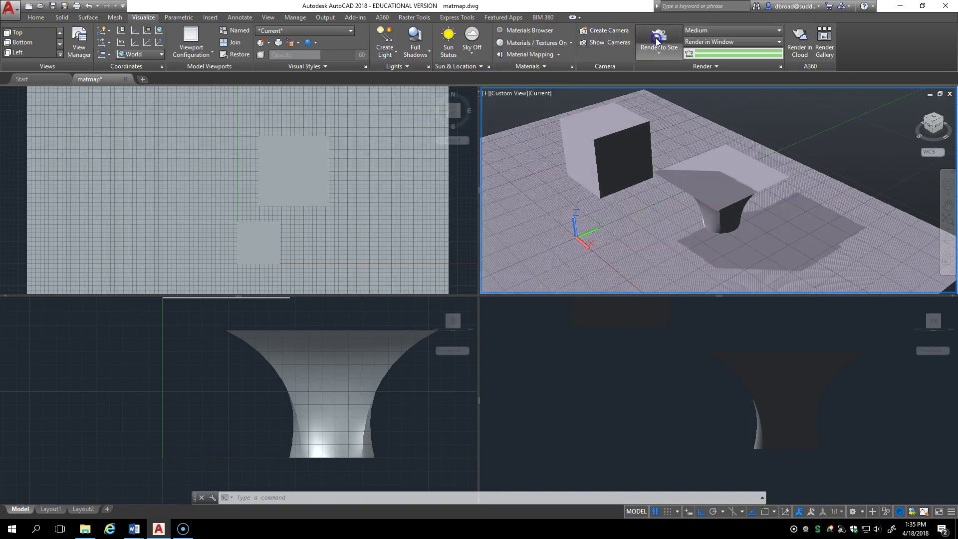
click(657, 37)
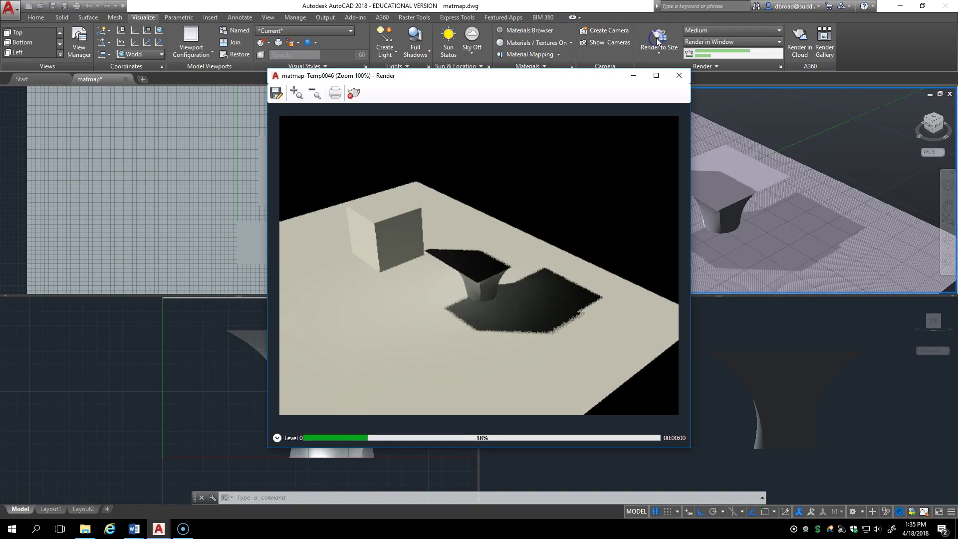
click(678, 75)
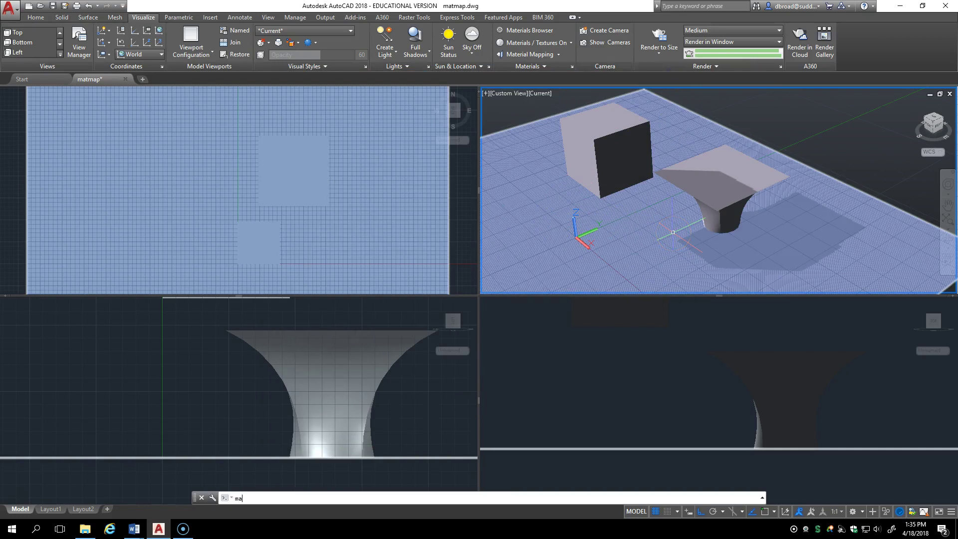
Step: Apply the Bamboo material from the MATERIALS browser to the floor and render a preview
text(MATERIALs)
key(Return)
drag(100, 273, 568, 256)
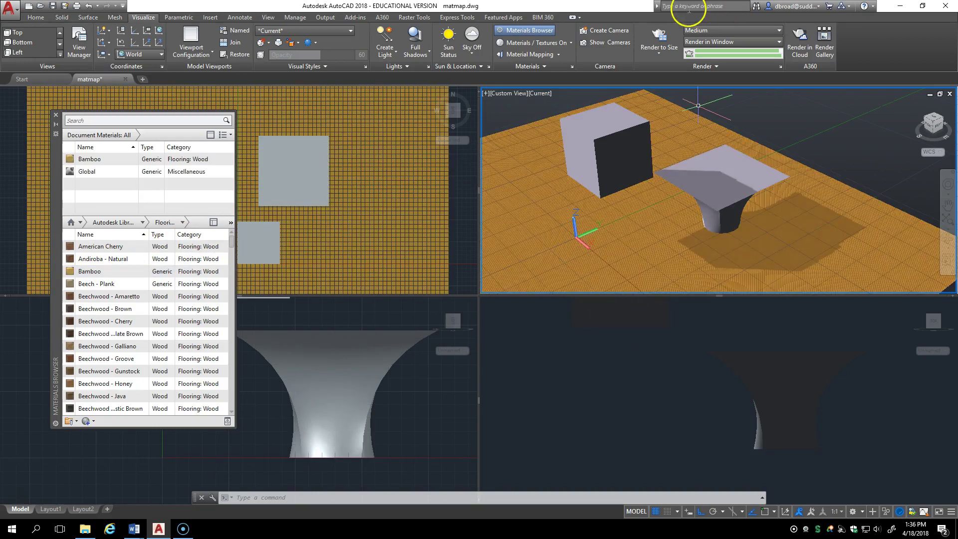
click(659, 37)
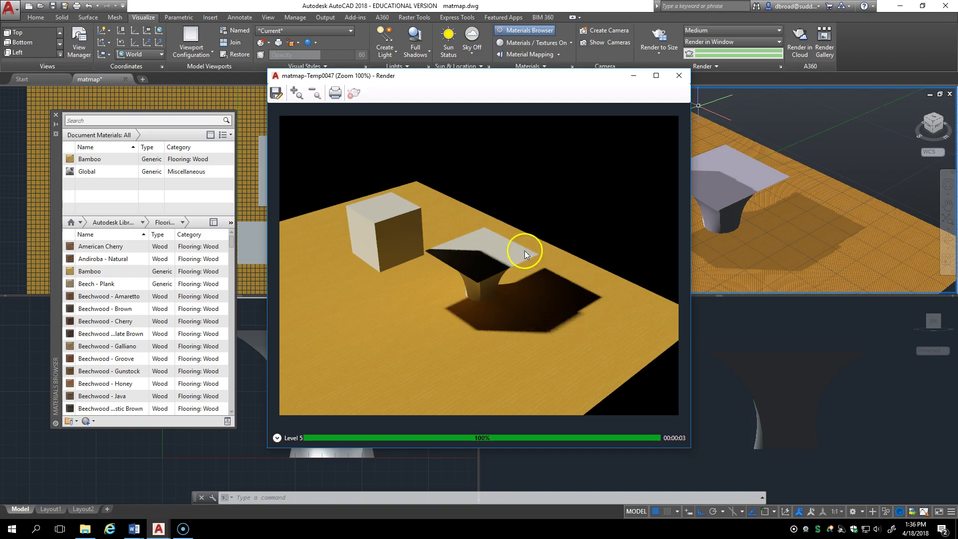
click(679, 76)
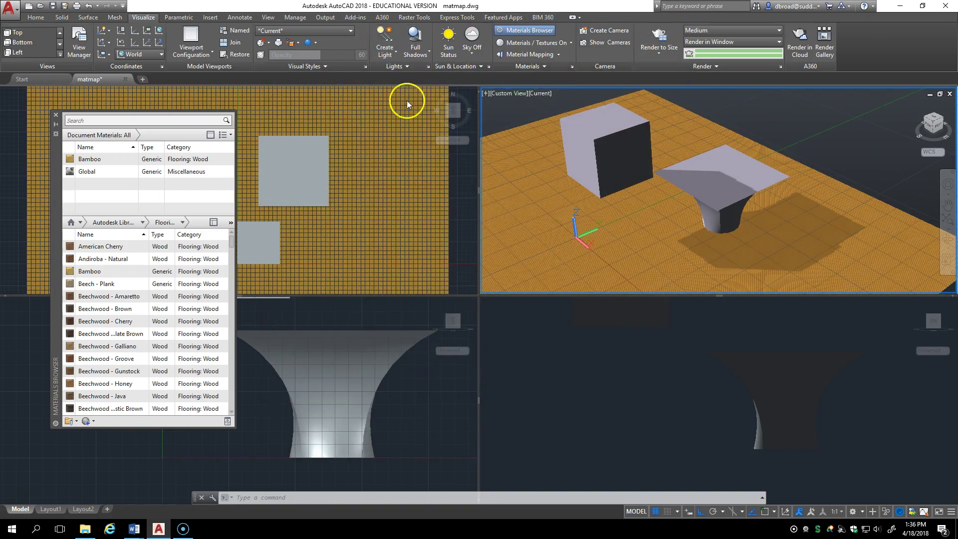
Step: Open the Lights in Model palette beside the material library and fit the scene in the 3D view
click(402, 67)
click(428, 67)
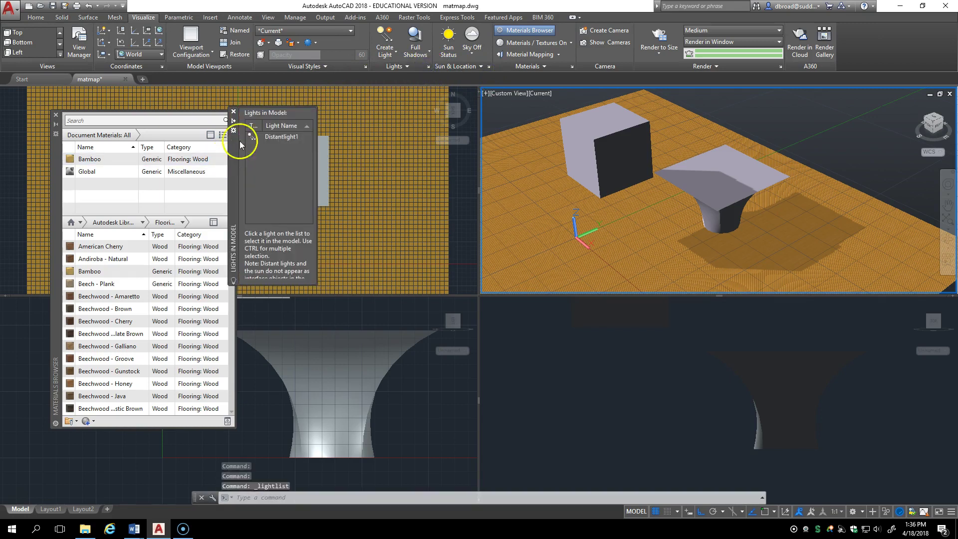
drag(235, 151, 275, 161)
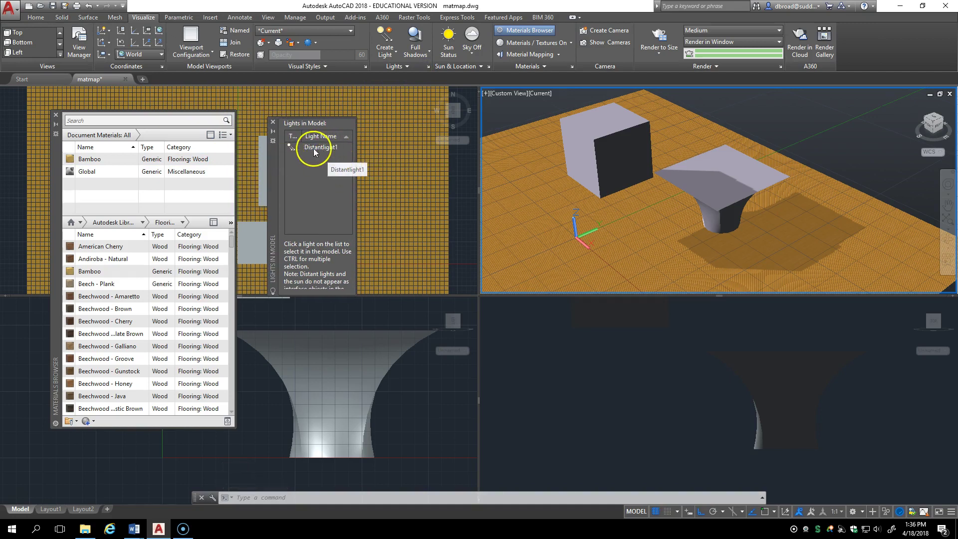
click(501, 193)
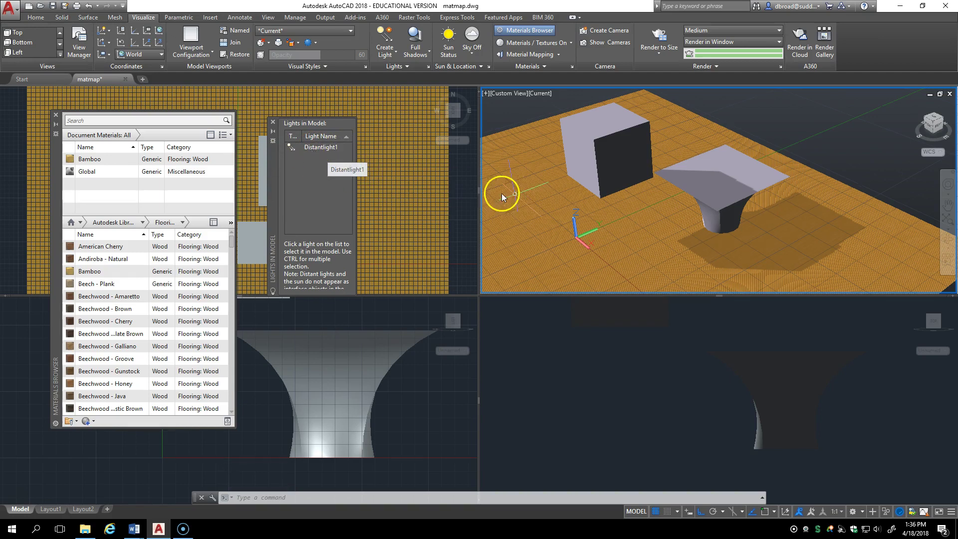
click(626, 169)
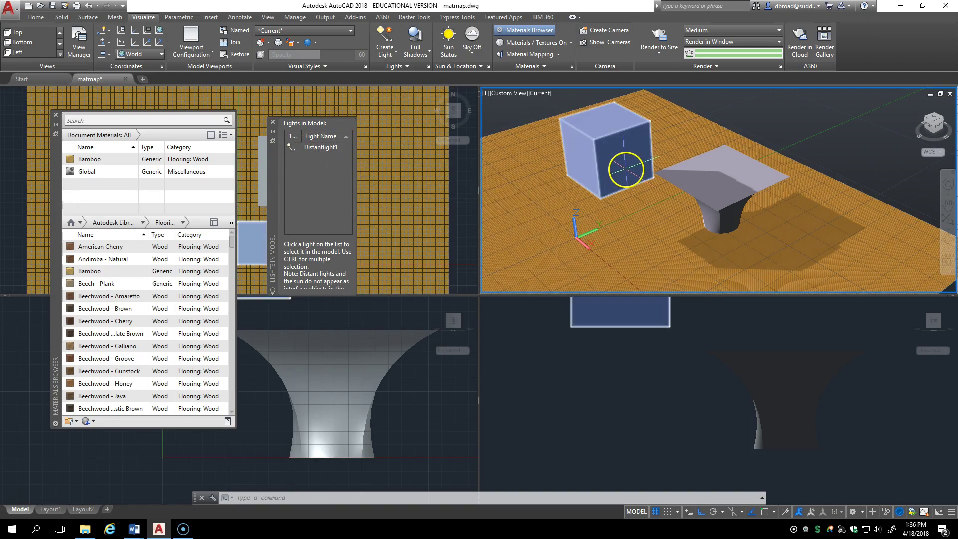
middle_click(626, 170)
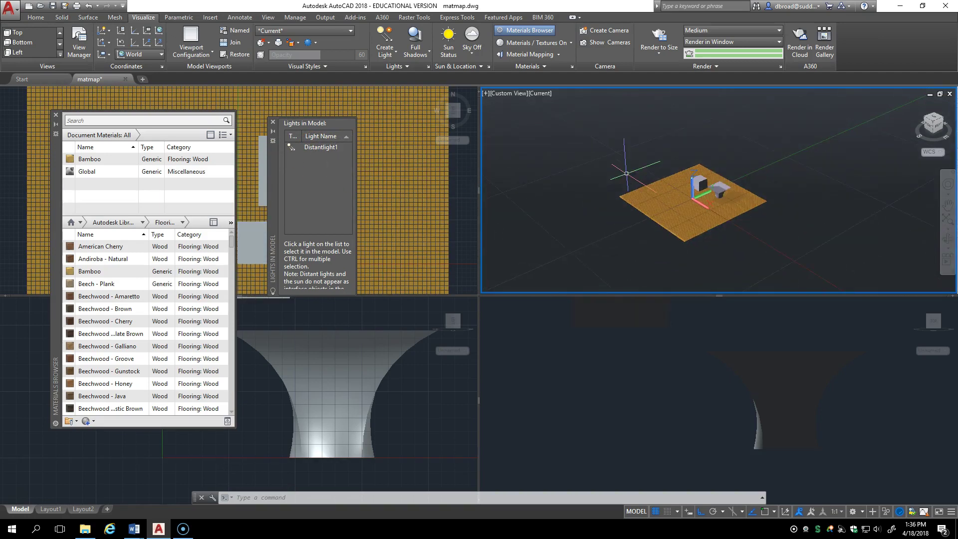
scroll(699, 188, up, 10)
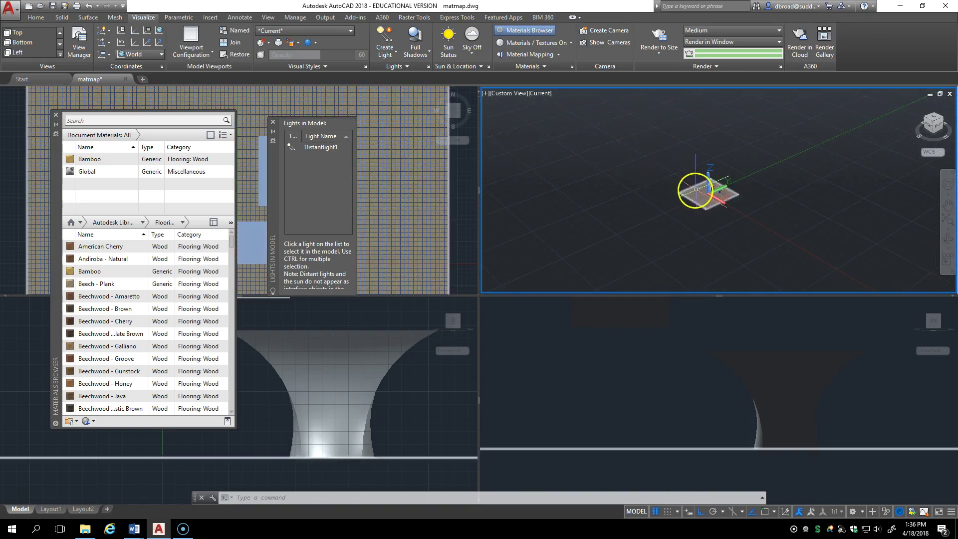
Step: Delete Distantlight1 from the Lights in Model list
click(319, 148)
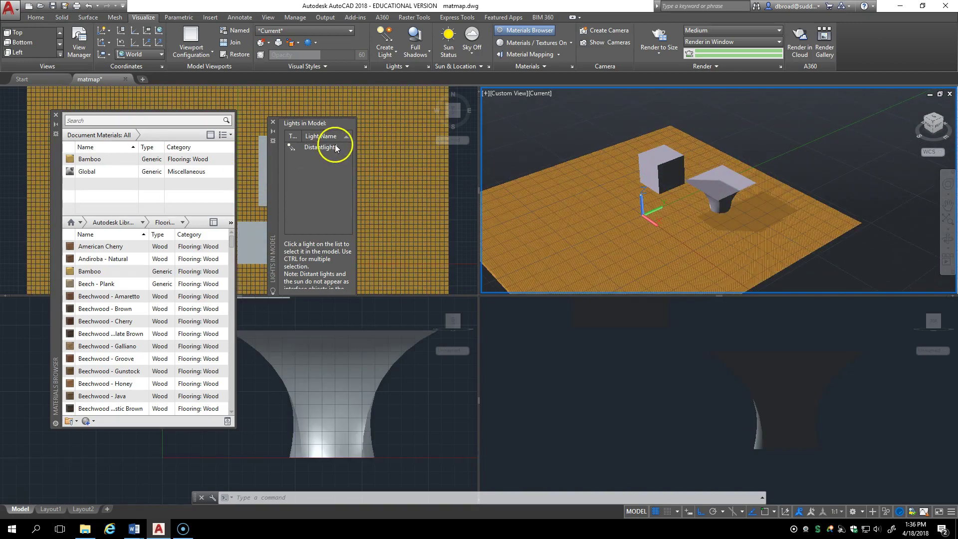
click(309, 148)
click(312, 148)
right_click(312, 149)
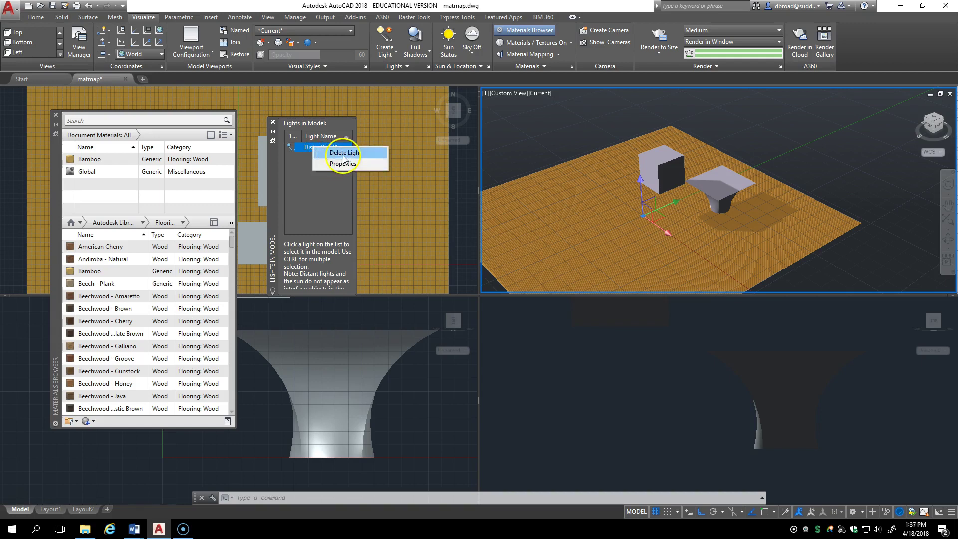
click(343, 155)
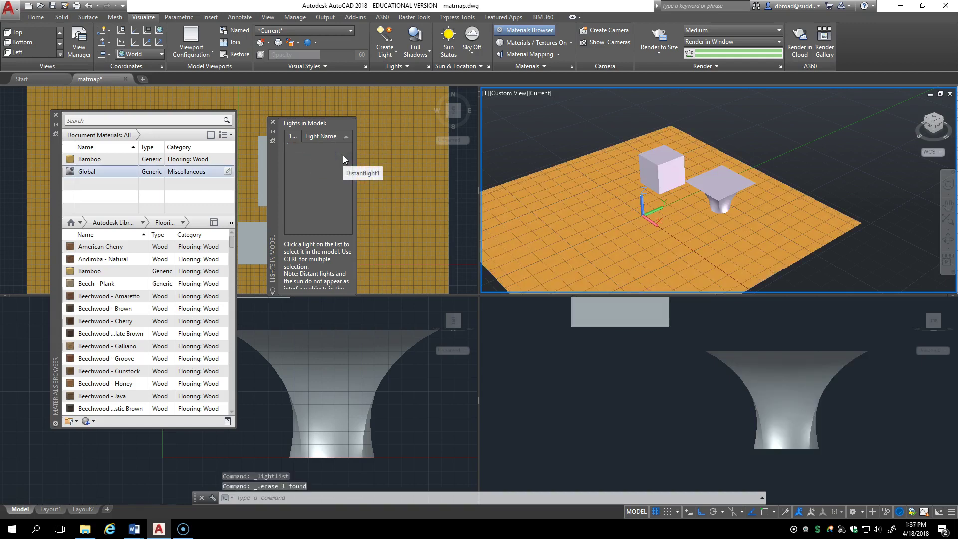
Step: Create a point light at location 0,0,0 with default options
click(392, 56)
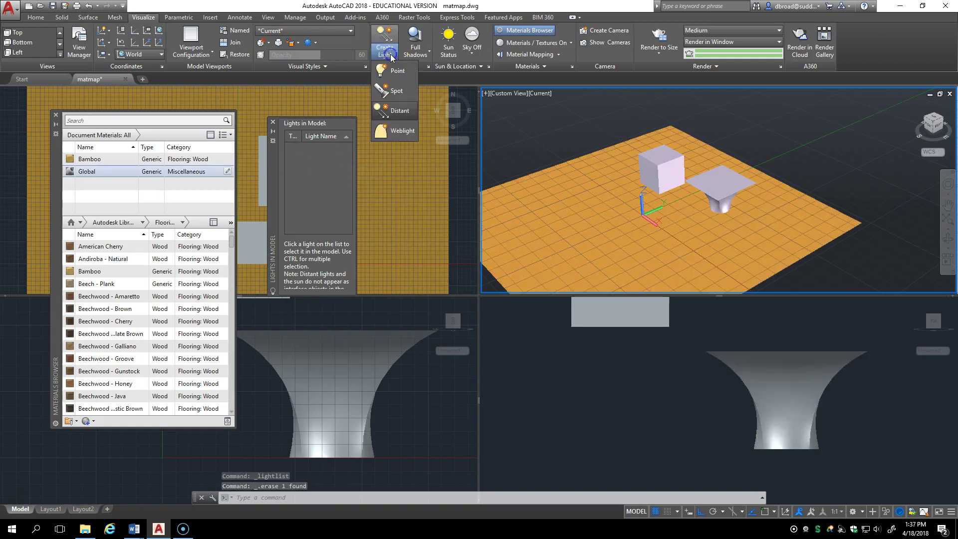
click(385, 71)
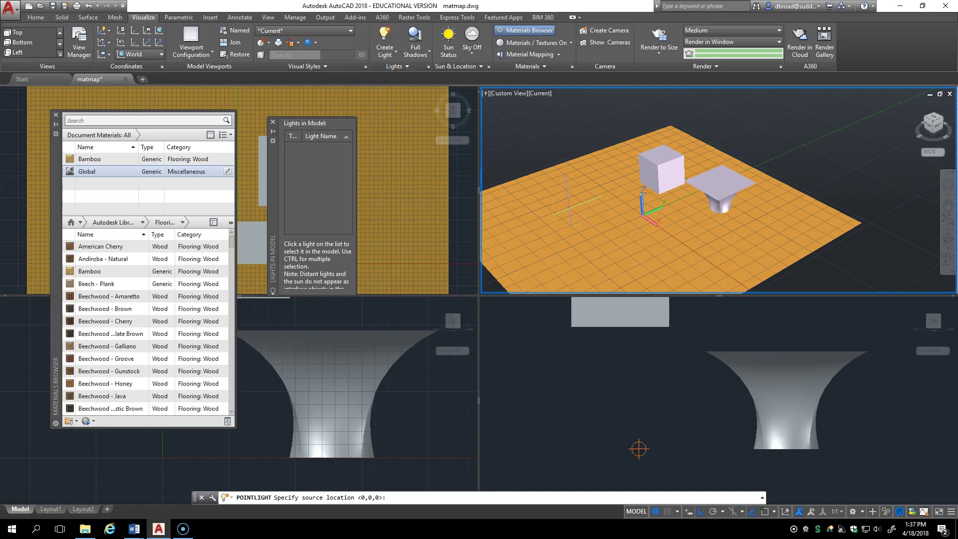
text(0,0,0)
key(Return)
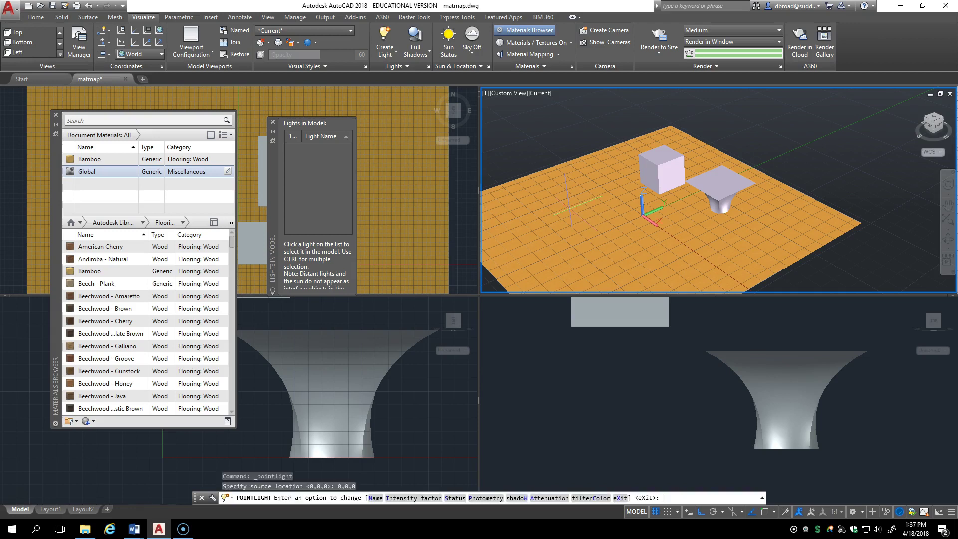
key(Return)
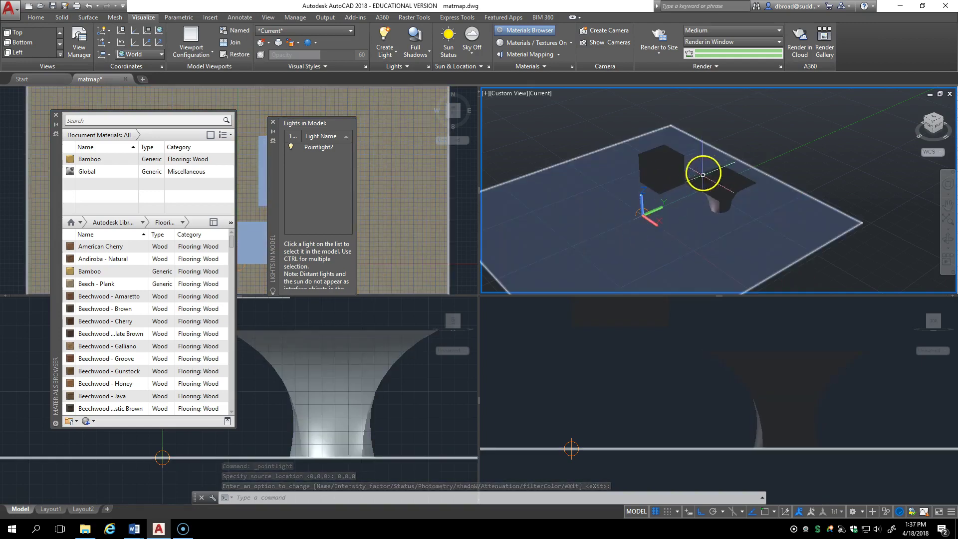
Step: Hide the floor slab with Isolate > Hide Objects, leaving the box and stand visible
click(785, 231)
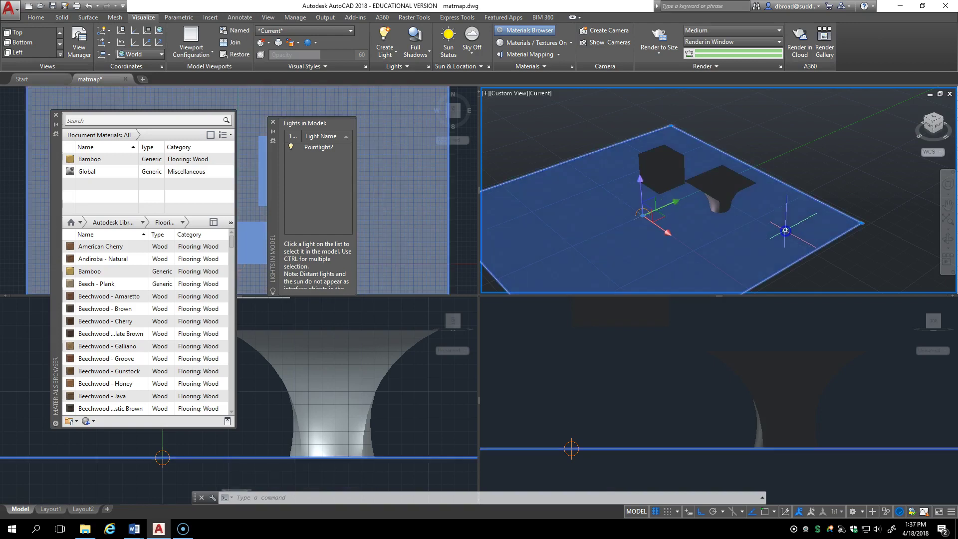
right_click(785, 231)
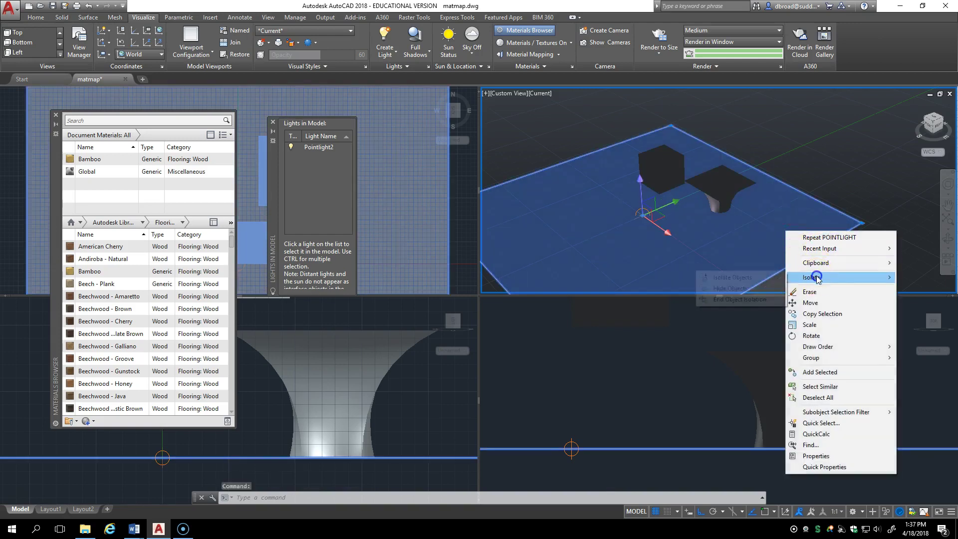
click(731, 289)
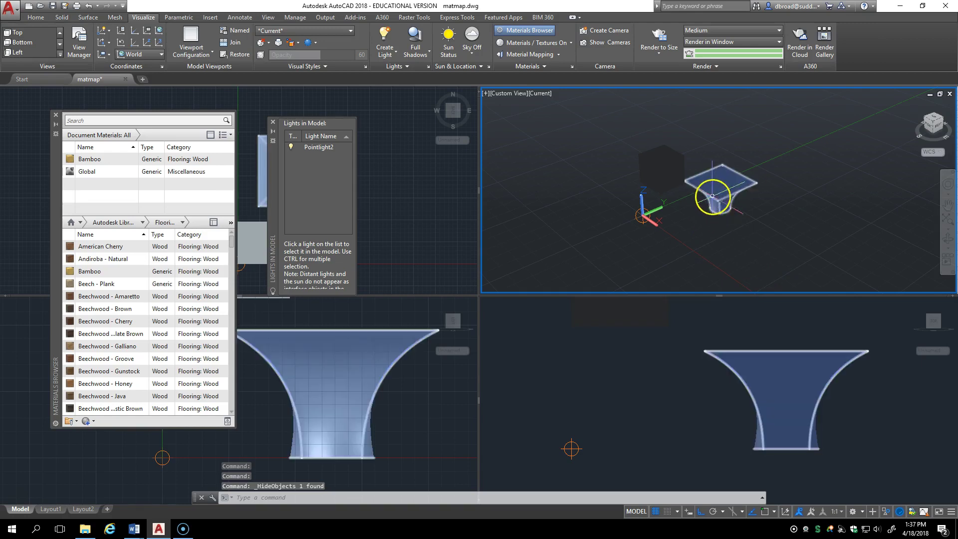
click(667, 167)
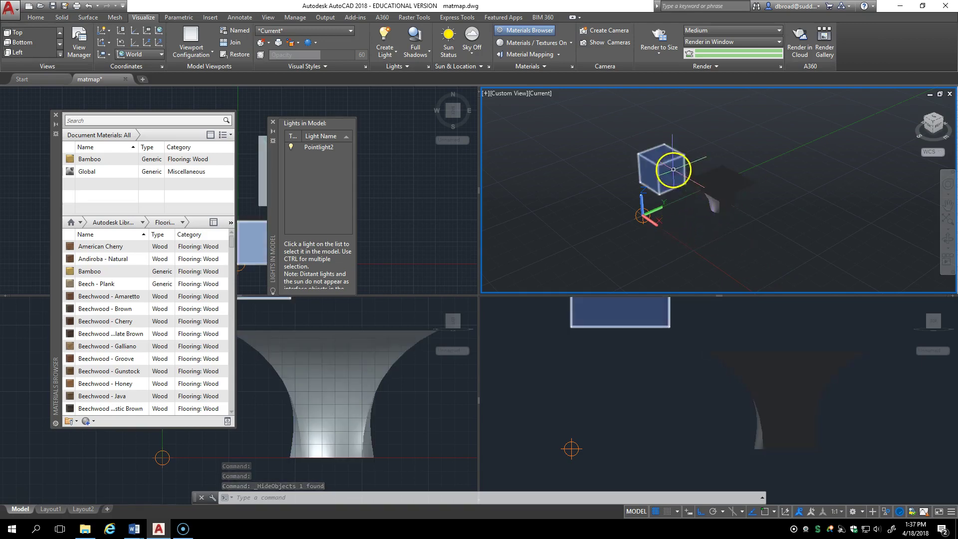
key(Escape)
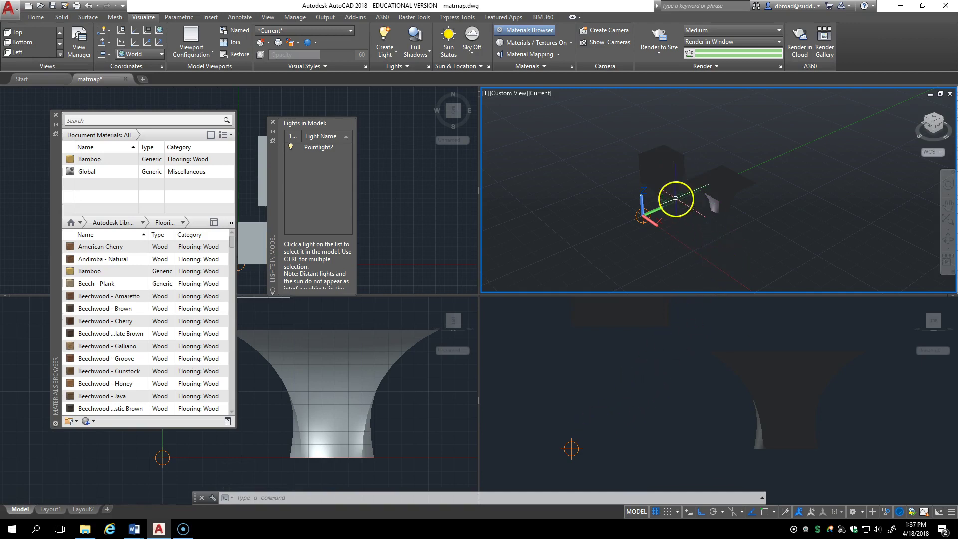
Step: Raise the point light 108 units along Z using its grip
click(637, 215)
click(637, 215)
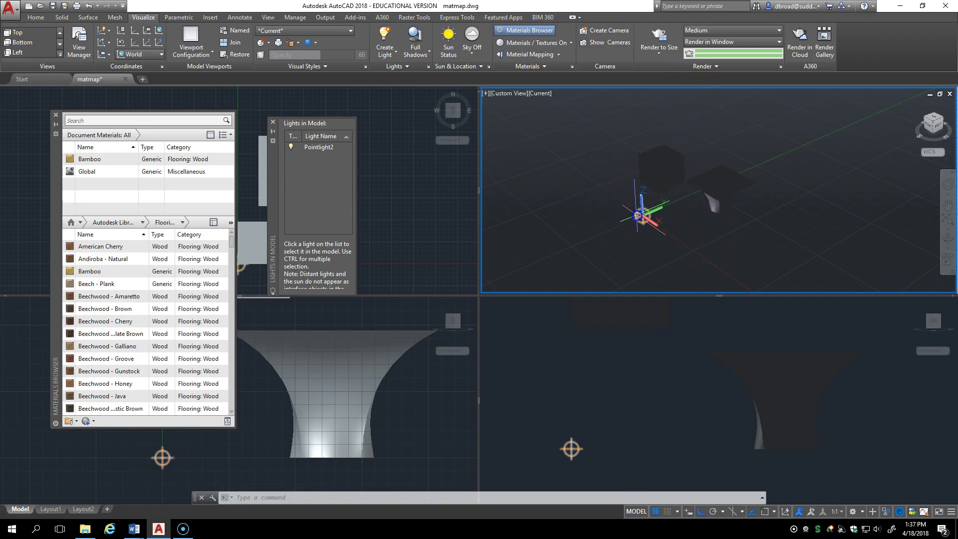
click(641, 181)
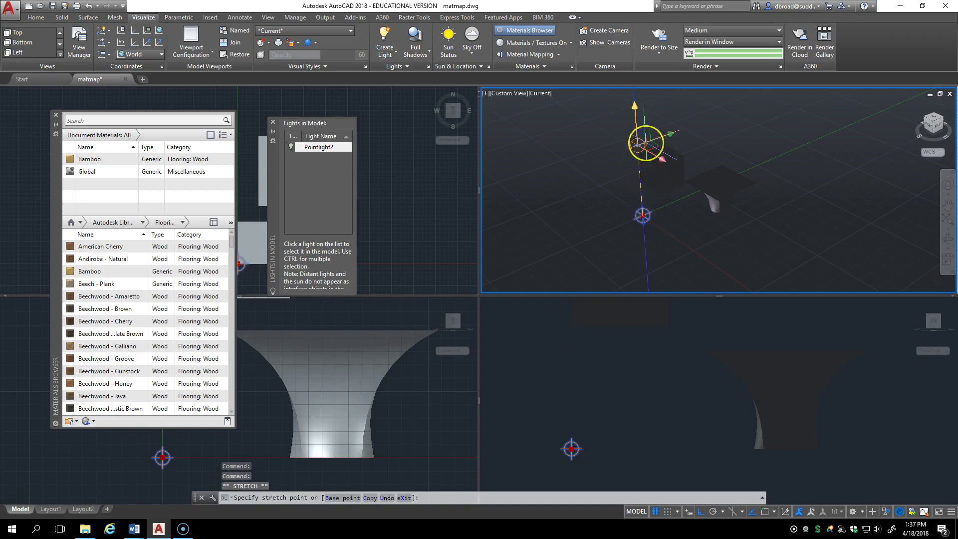
text(1)
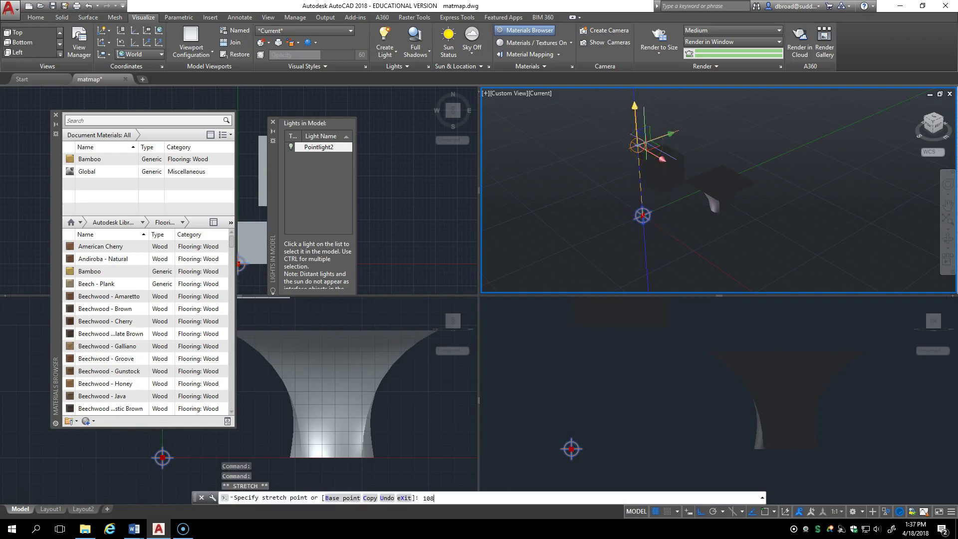
text(08)
key(Return)
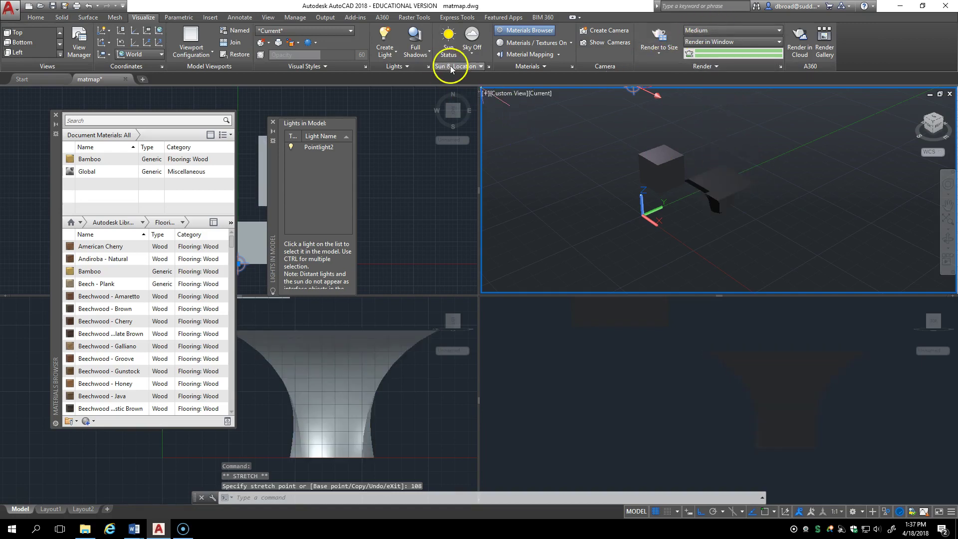
Step: Nudge the exposure slightly above 8.00 and run a test render
click(407, 67)
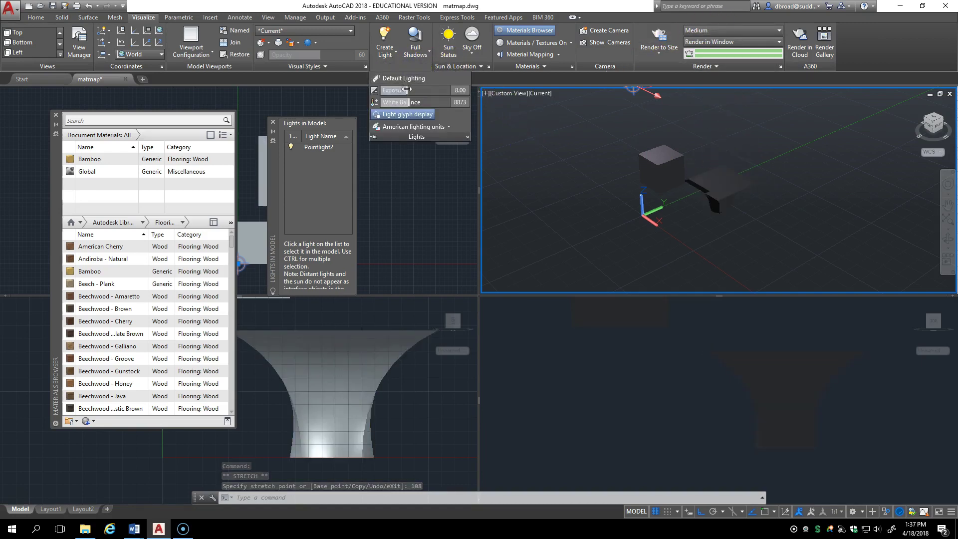
drag(408, 89, 410, 90)
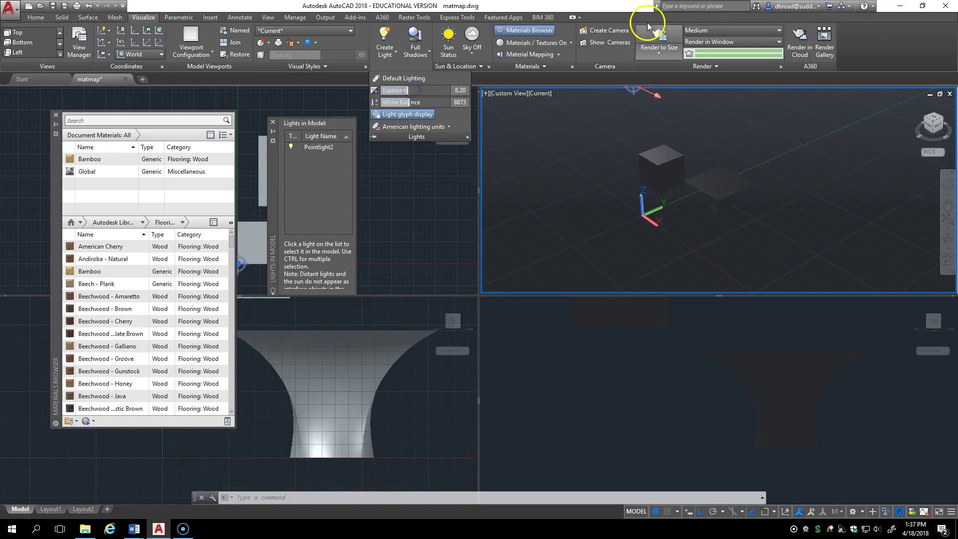
click(654, 36)
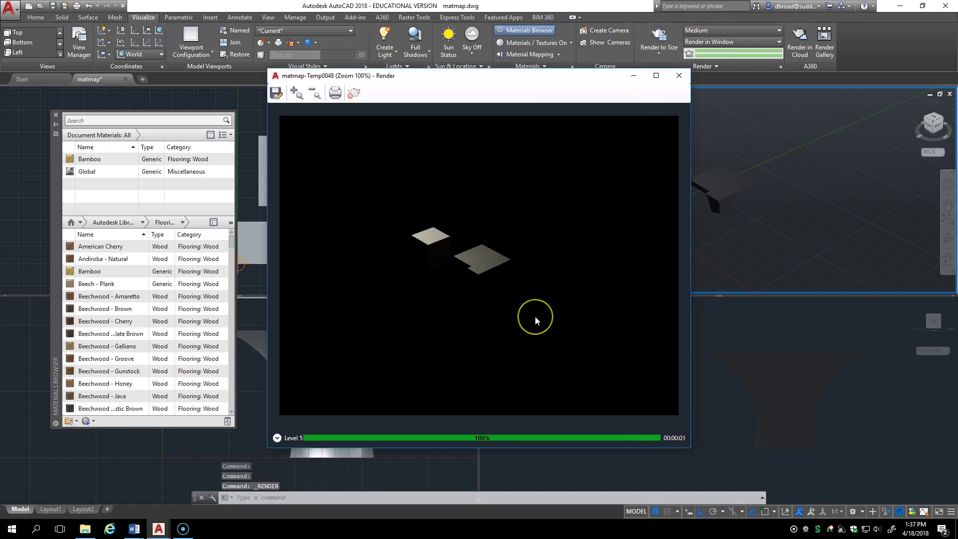
click(819, 218)
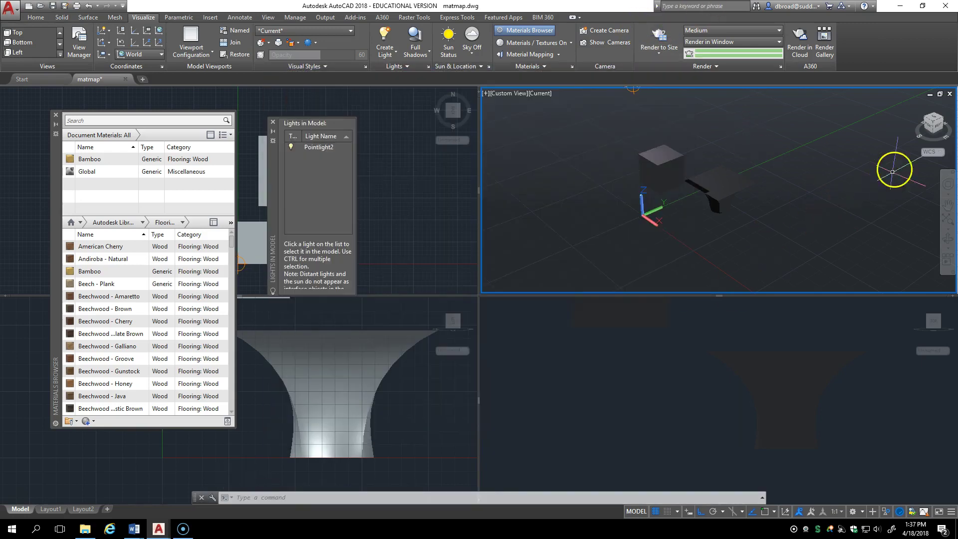
Step: End object isolation to show the floor again, then render the scene and close the result
right_click(859, 167)
mouse_move(872, 216)
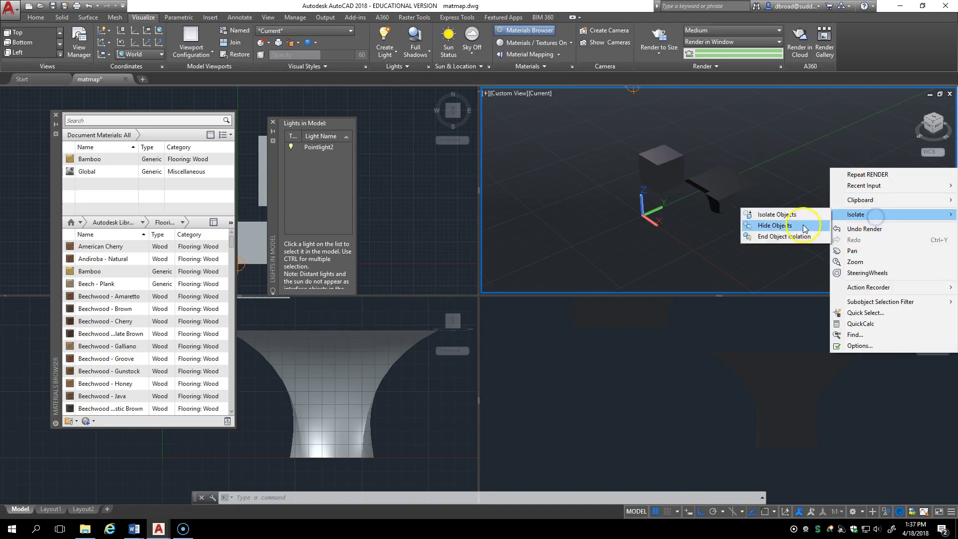
click(795, 242)
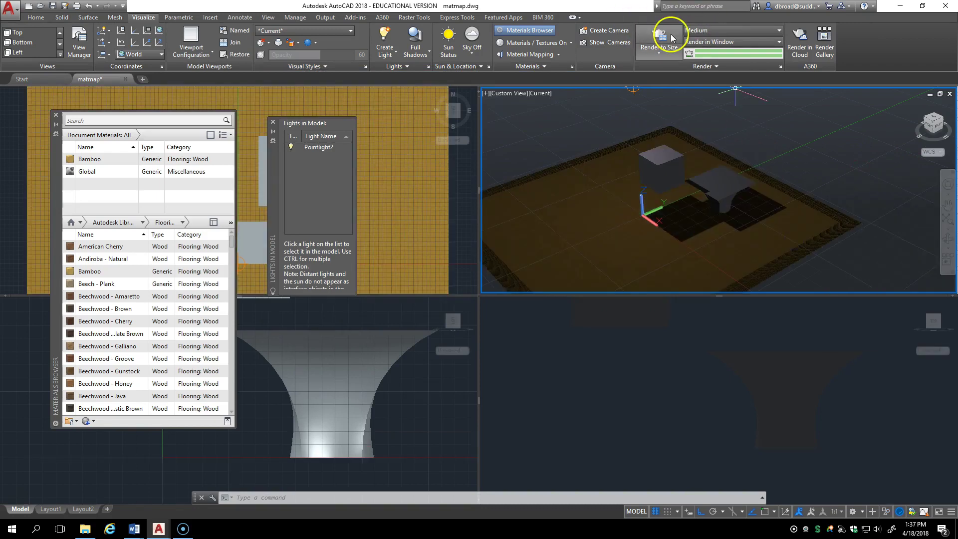
click(670, 34)
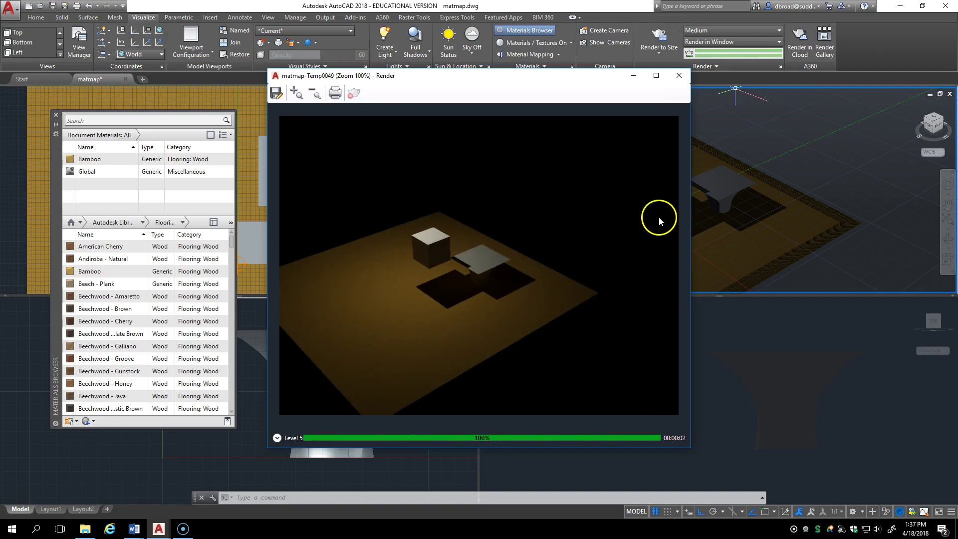
click(771, 121)
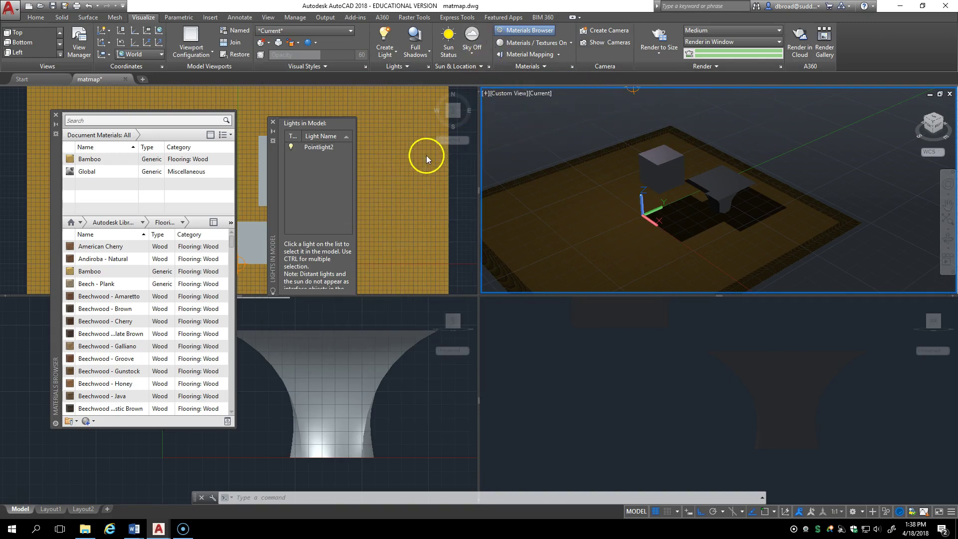
Step: Open Pointlight2's Properties palette and move it aside from the lights list
click(323, 147)
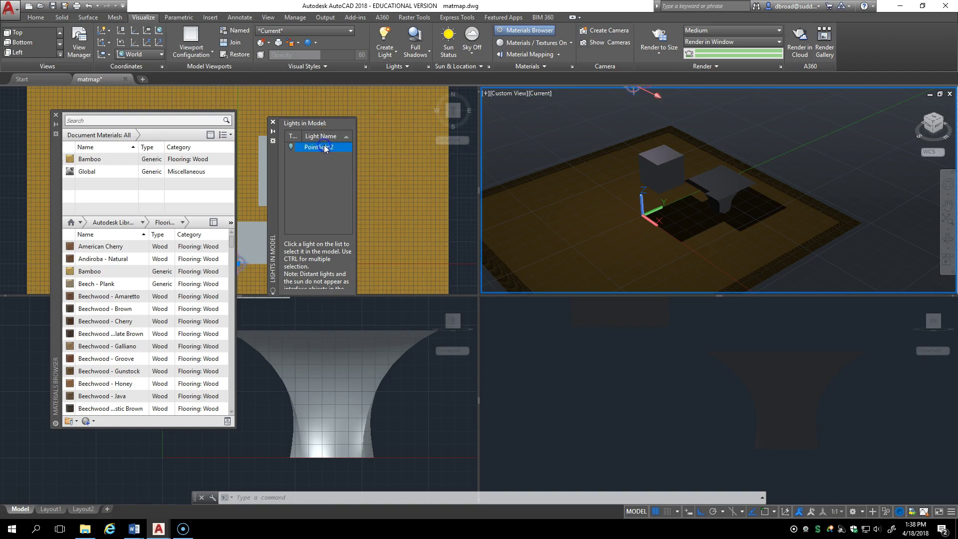
right_click(324, 148)
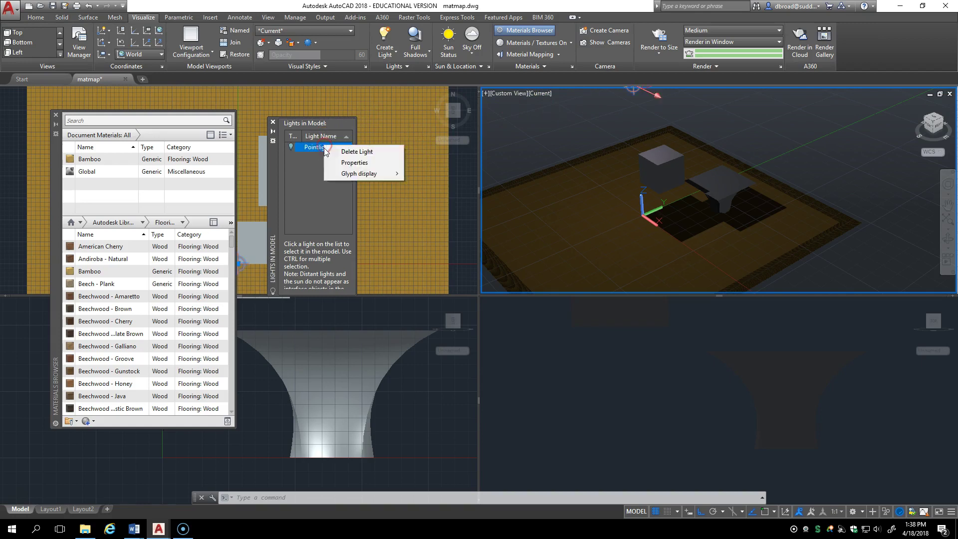
click(354, 163)
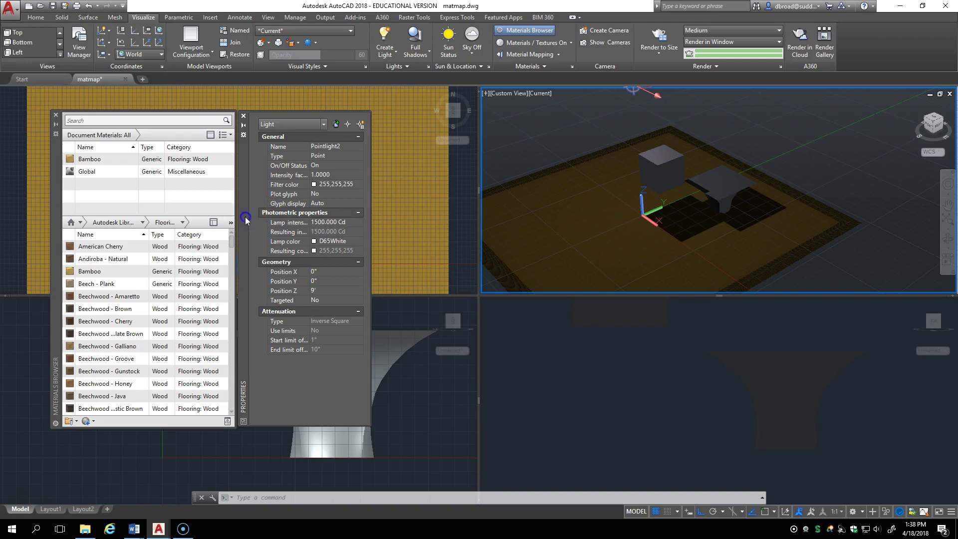
drag(246, 219, 285, 247)
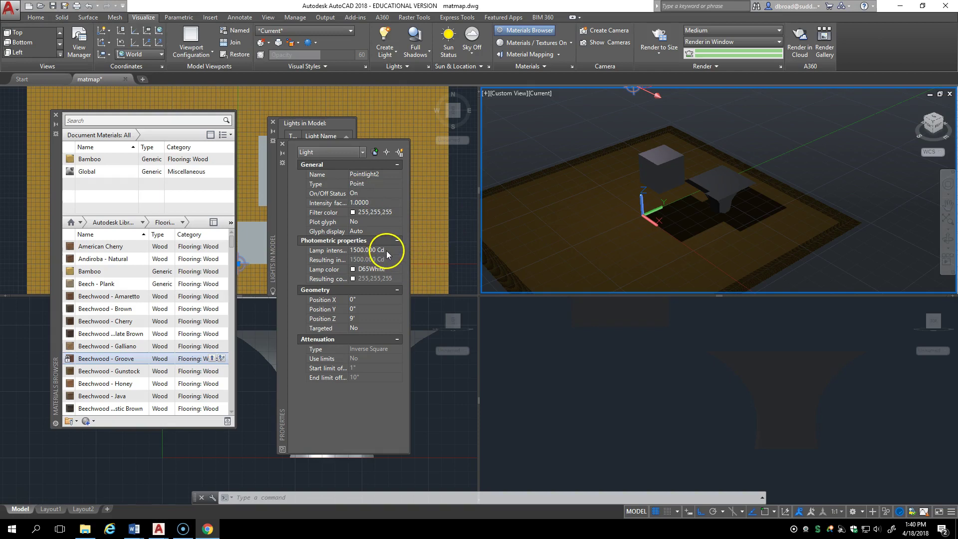
Step: Check the lamp intensity unit options, then set Pointlight2's lamp intensity to 1500 Cd
click(395, 250)
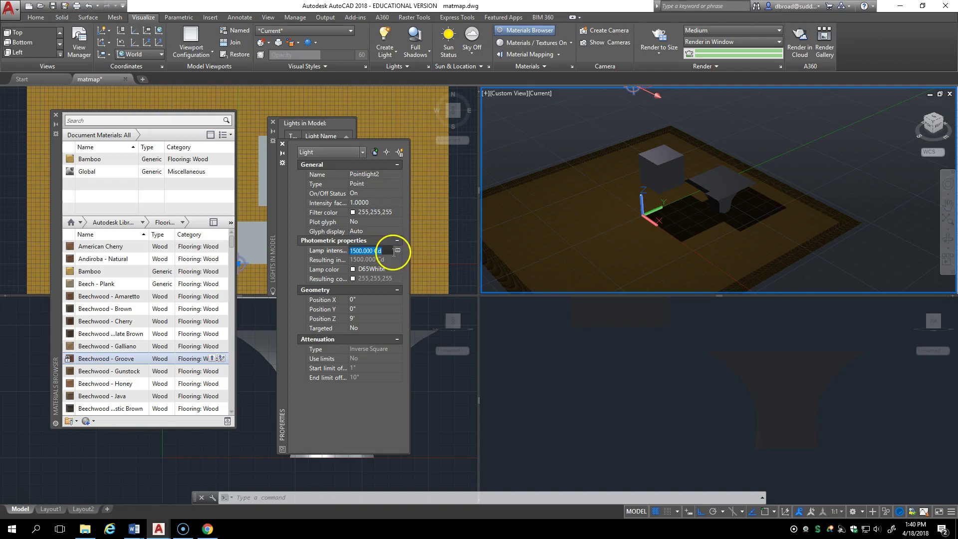
click(397, 250)
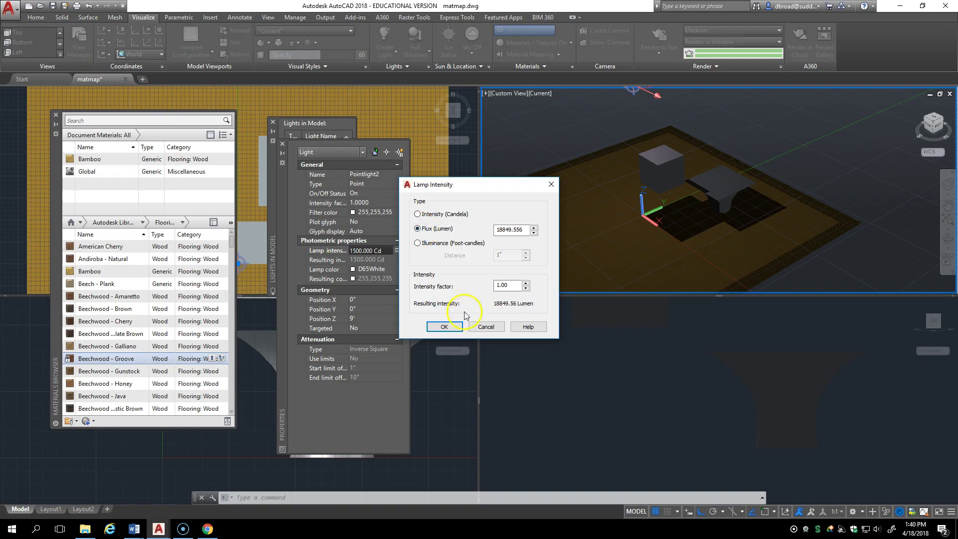
click(417, 214)
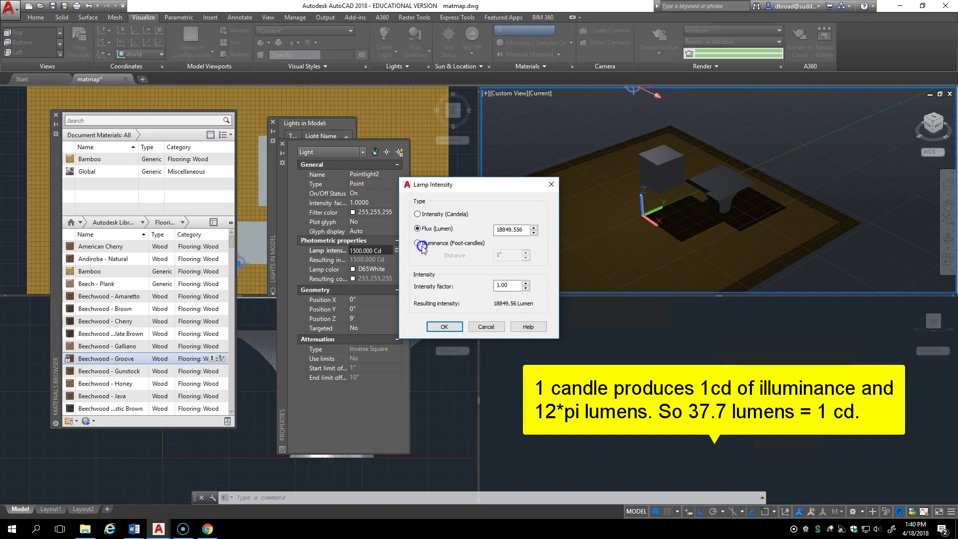
click(418, 242)
click(417, 228)
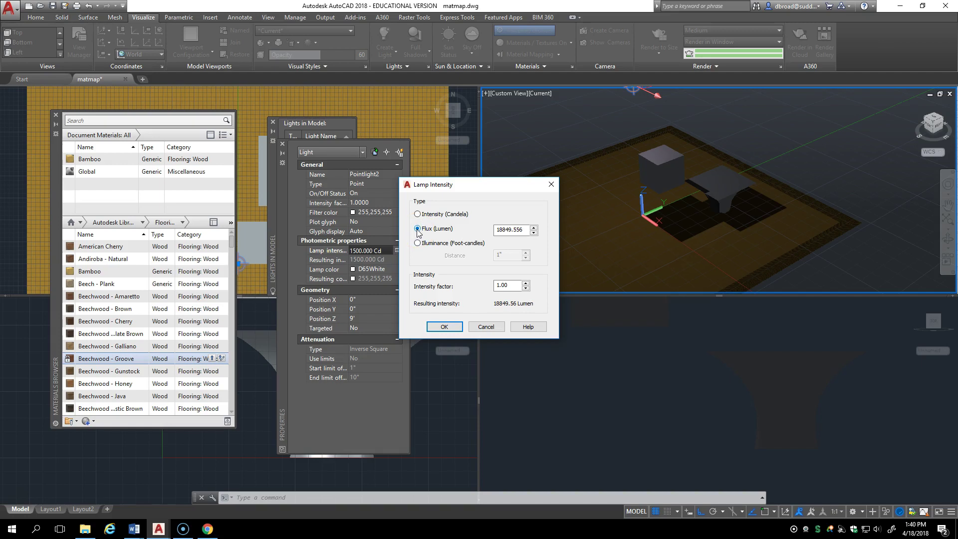
click(491, 314)
click(486, 327)
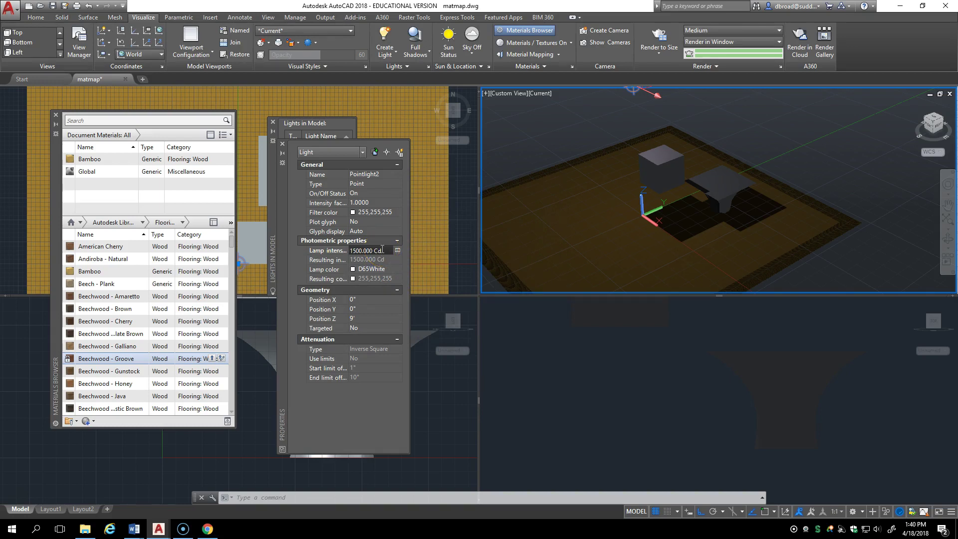
text(1)
key(Return)
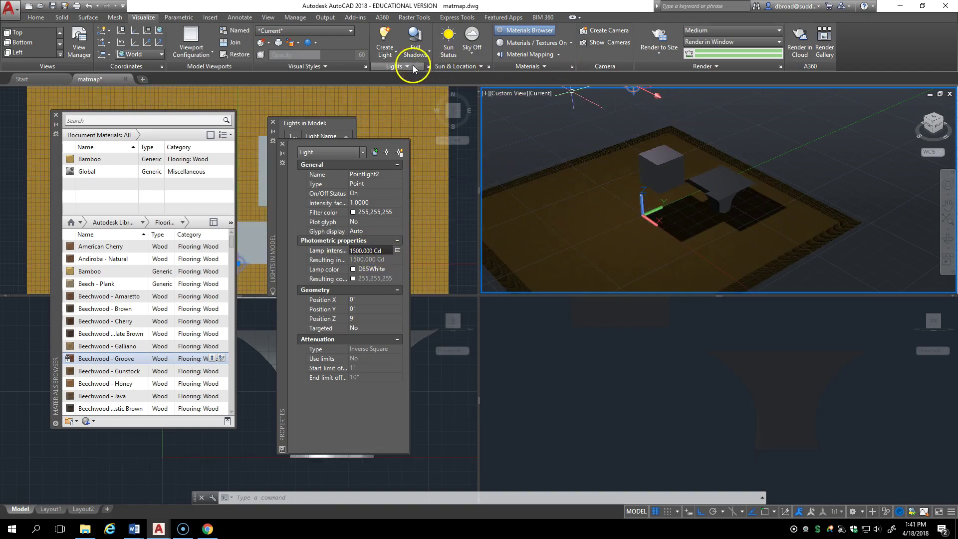
Step: Render a preview to check the brighter 1500 Cd point light, then close it
click(413, 67)
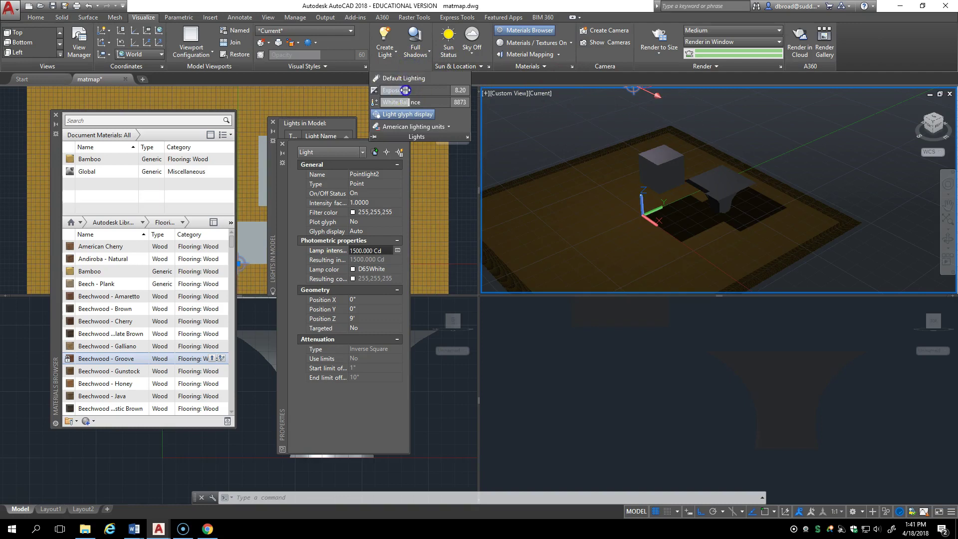
click(653, 35)
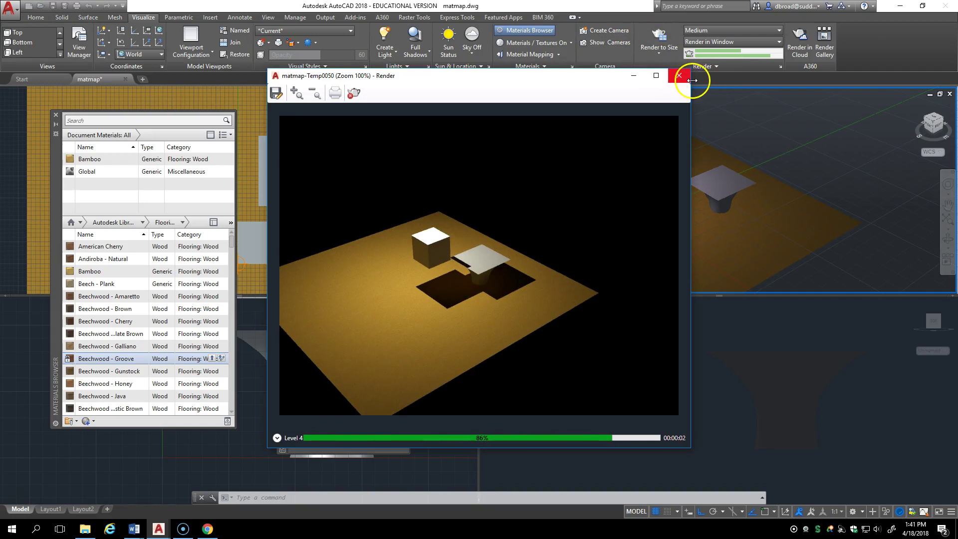
click(680, 76)
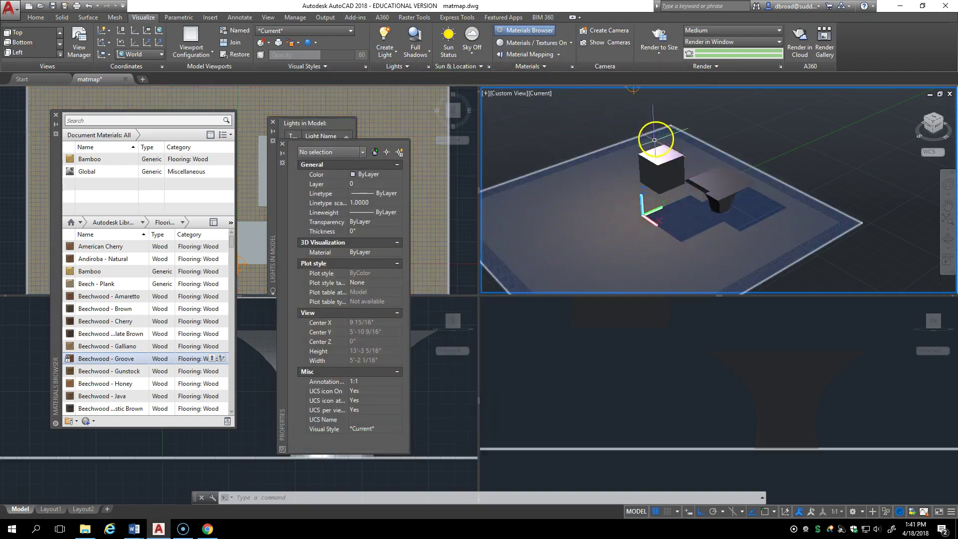
Step: Draw a box at the left of the wood floor from two corners and a height
text(p)
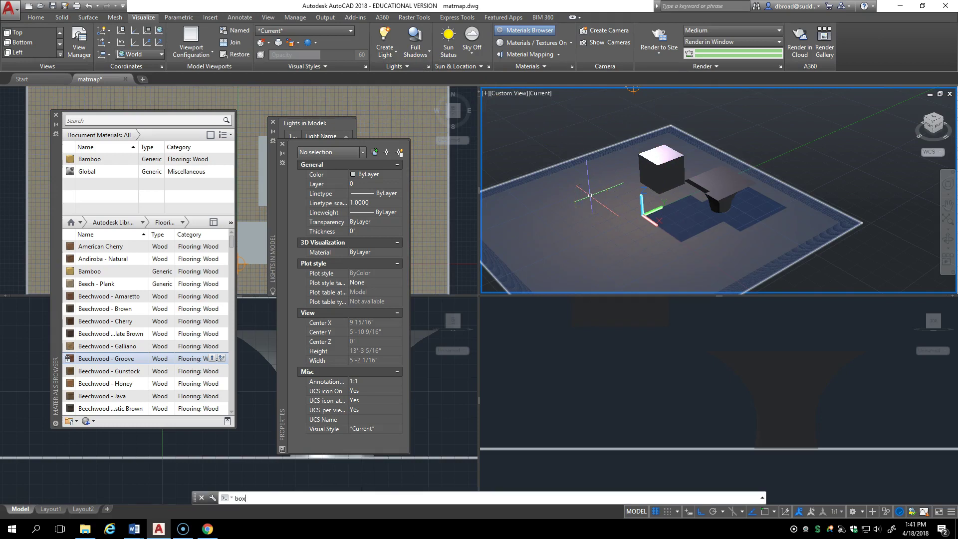
text(ox)
key(Return)
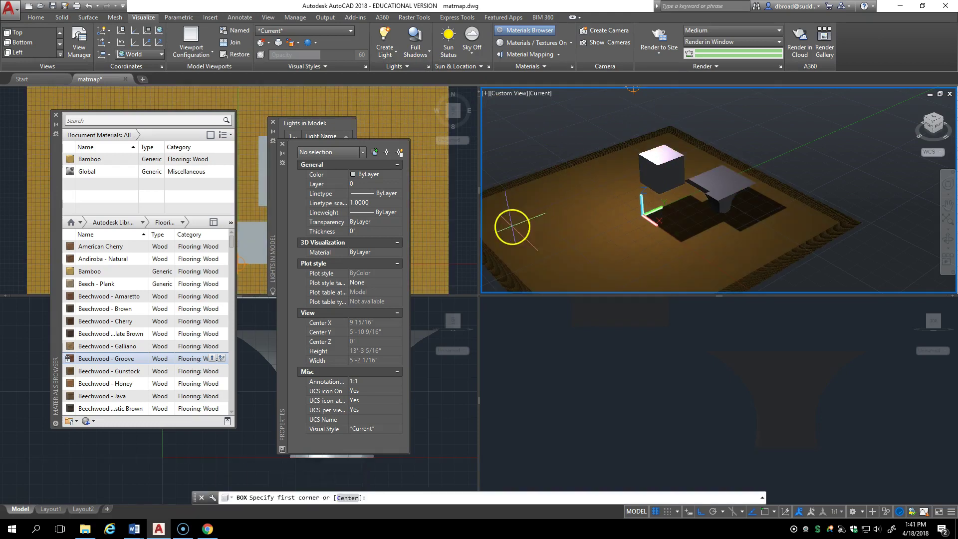
click(541, 222)
click(587, 233)
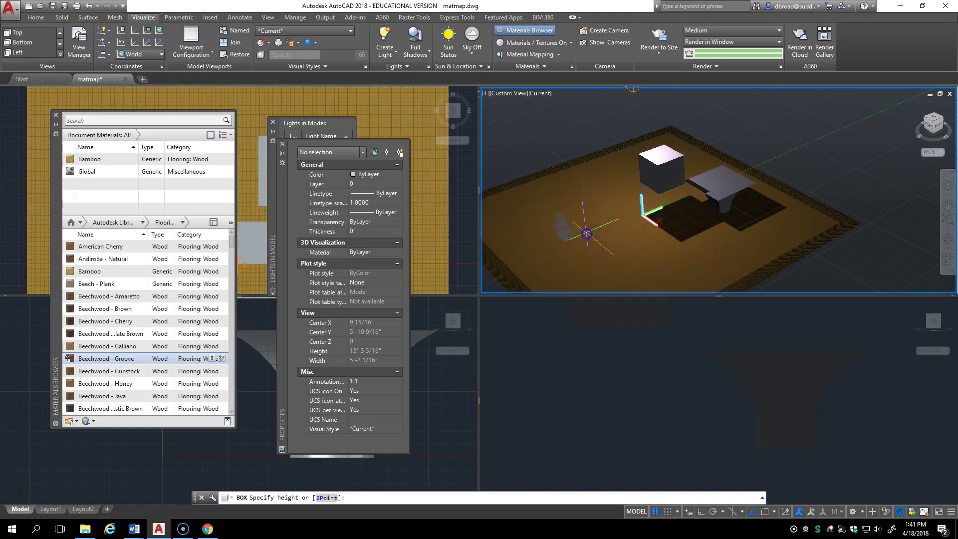
click(590, 228)
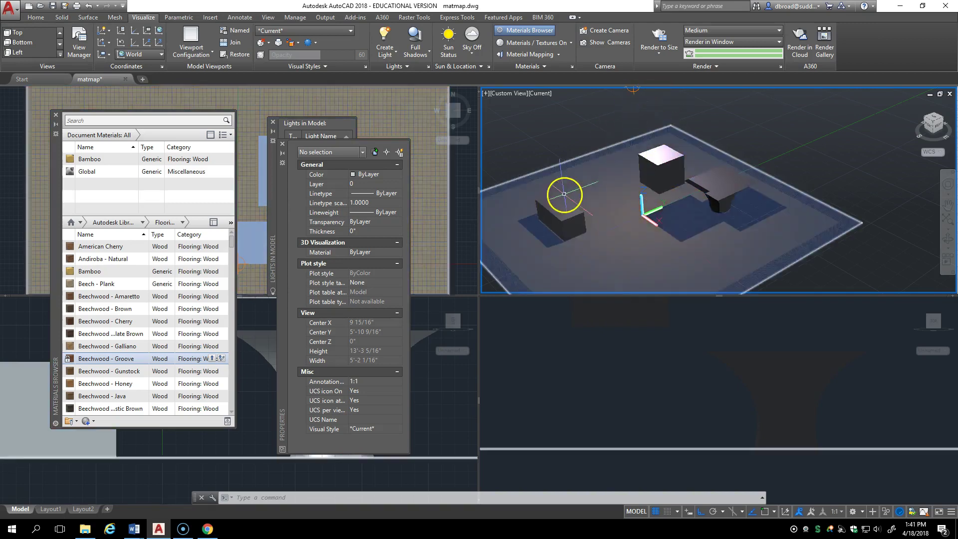
Step: Draw a cylinder standing on the floor in front, picking centre, radius and height
text(c)
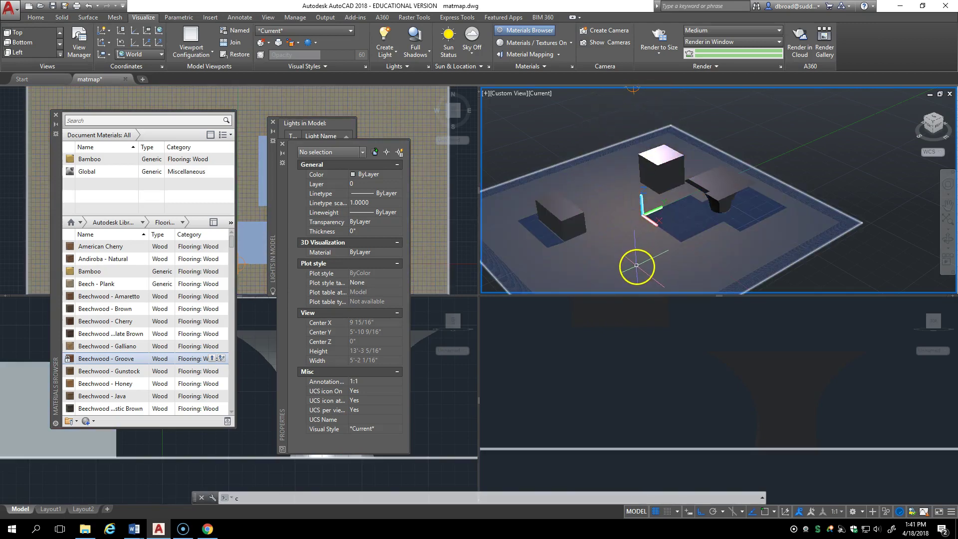
key(Return)
key(Escape)
text(cyl)
key(Return)
click(630, 263)
click(646, 264)
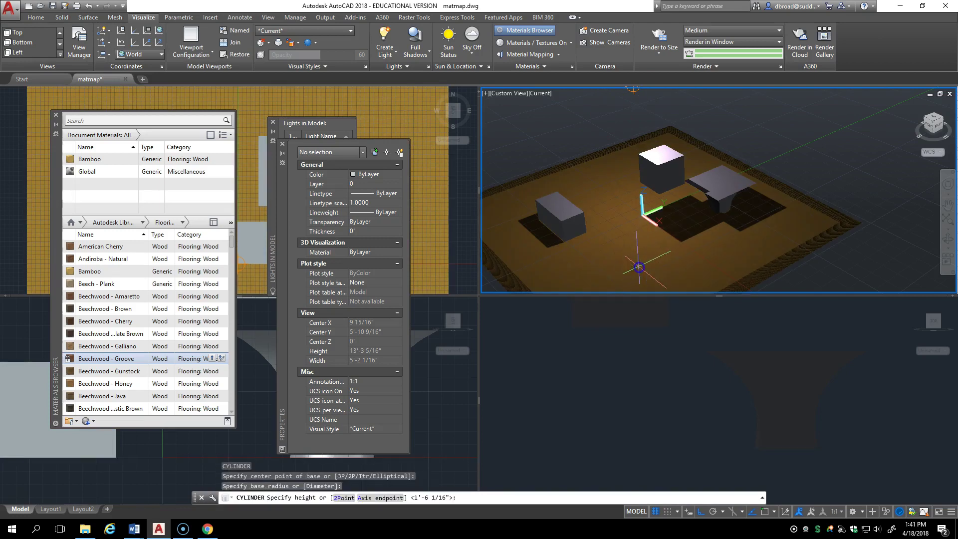
click(626, 222)
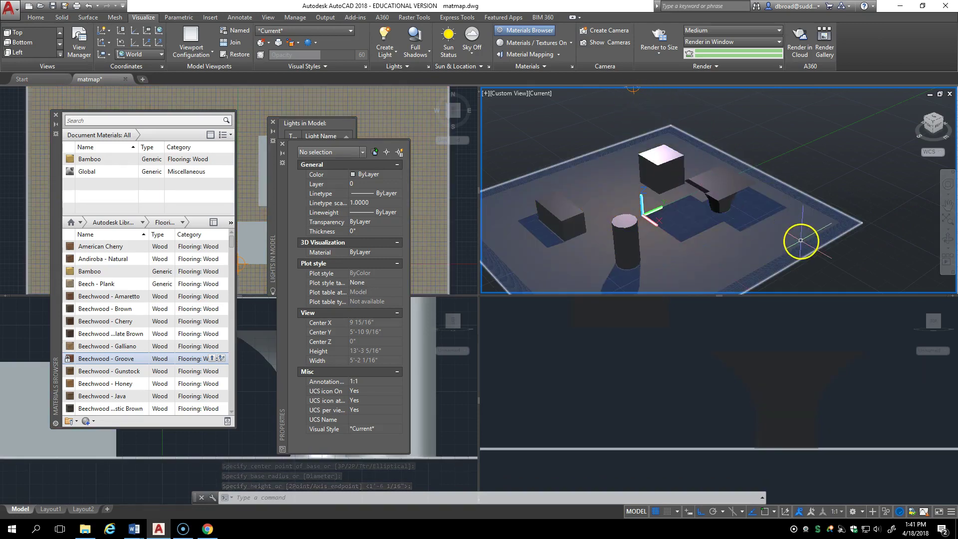
Step: Copy the point light to a new position to the right
scroll(768, 210, down, 1)
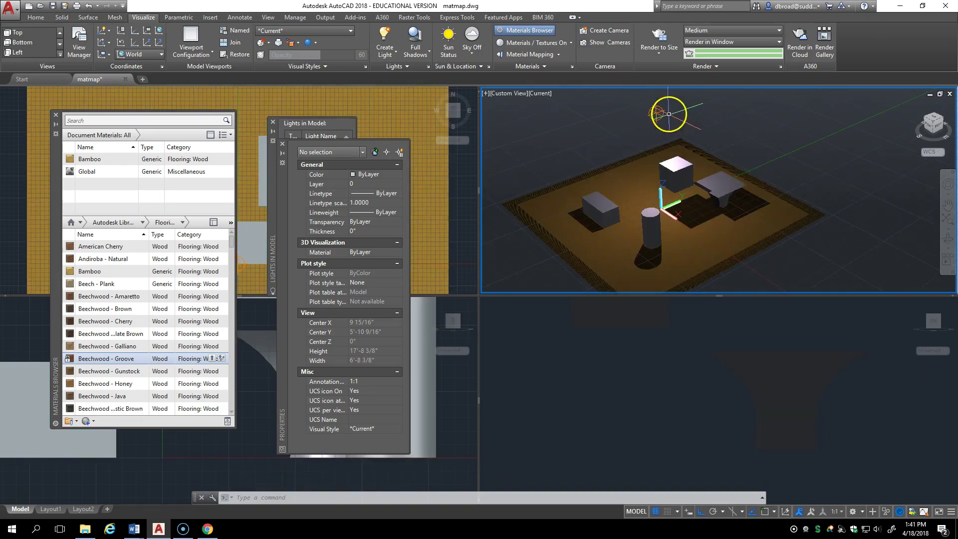
click(660, 110)
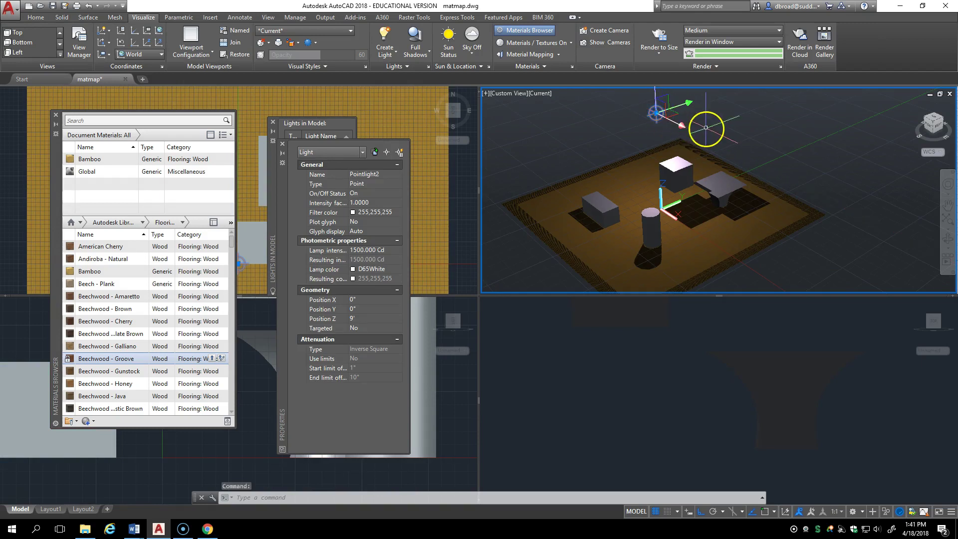
text(co)
key(Return)
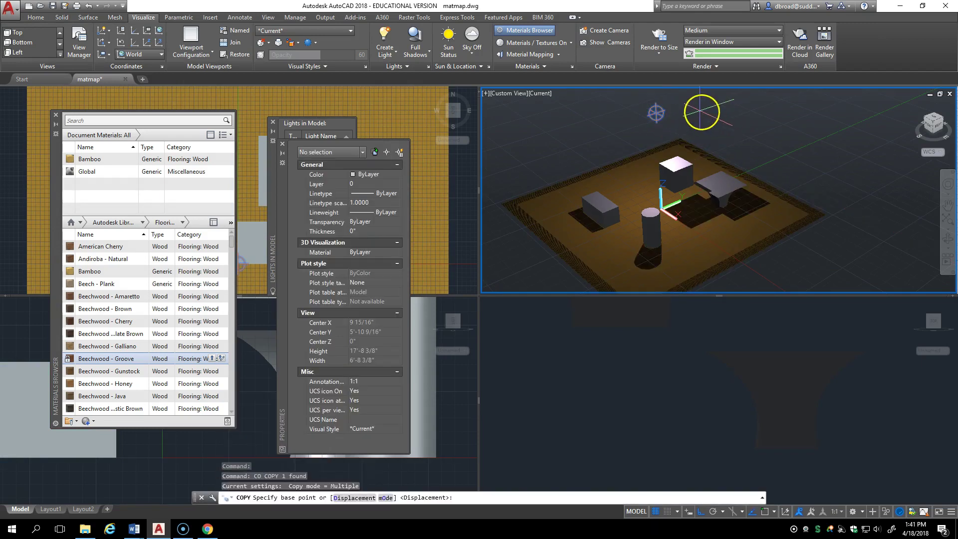
click(703, 107)
click(744, 131)
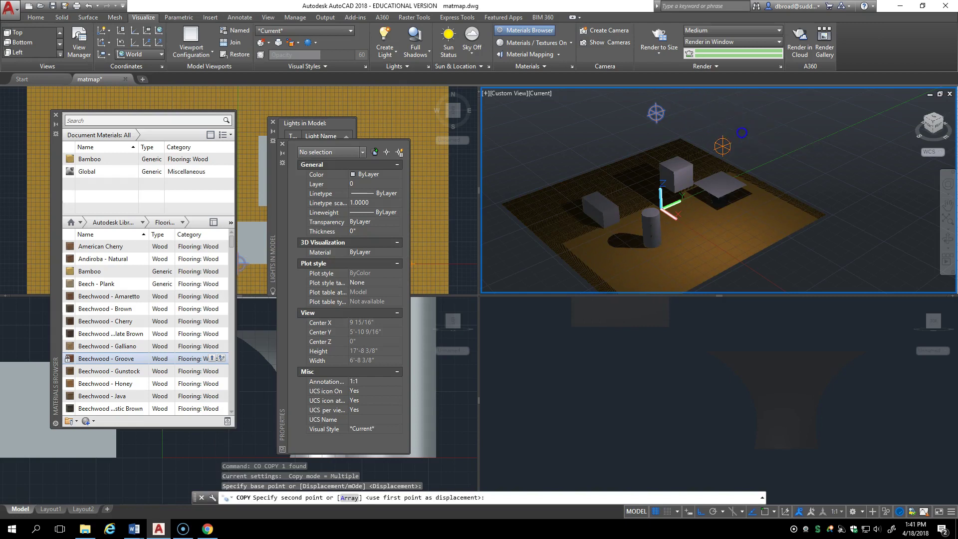
key(Escape)
Step: Inspect the copied and original lights, then clear the selection
scroll(813, 206, up, 2)
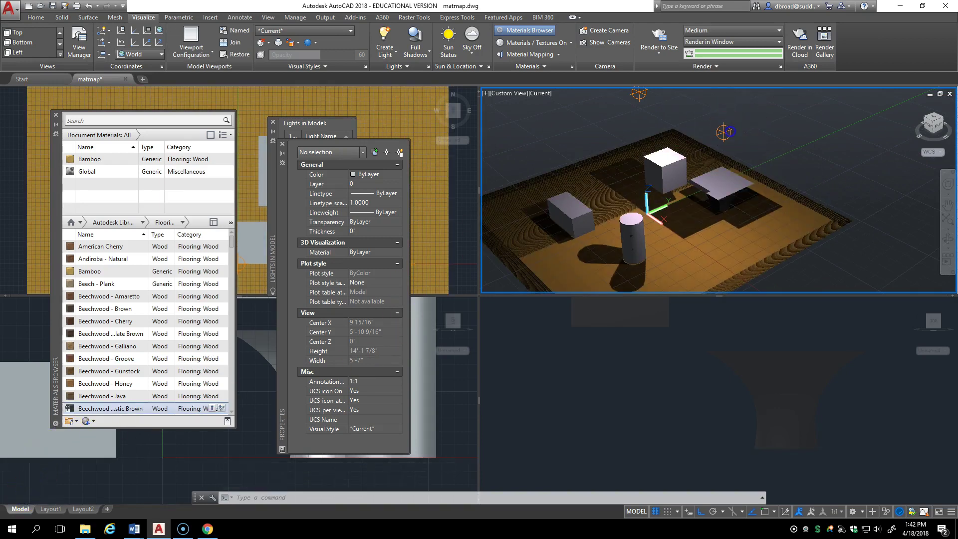
click(723, 132)
click(638, 92)
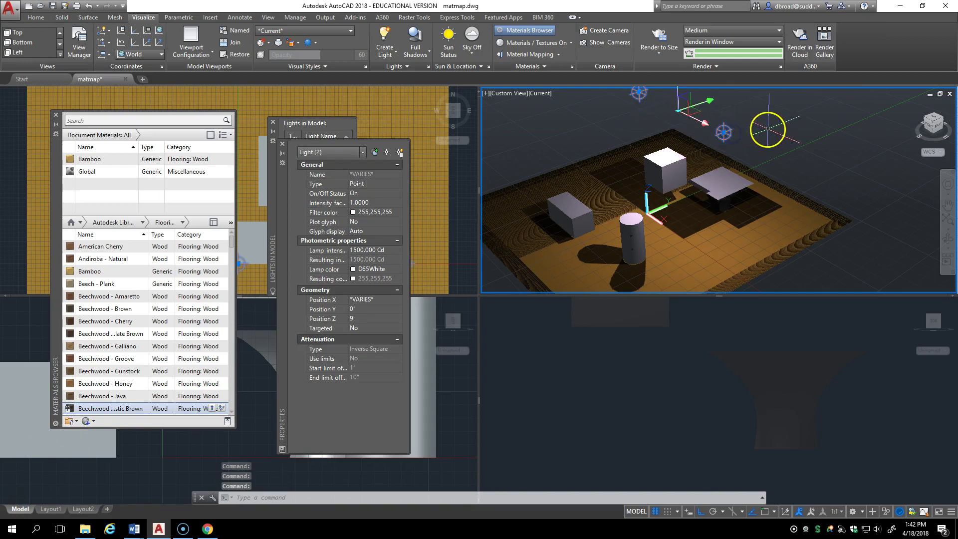
text(c)
key(Return)
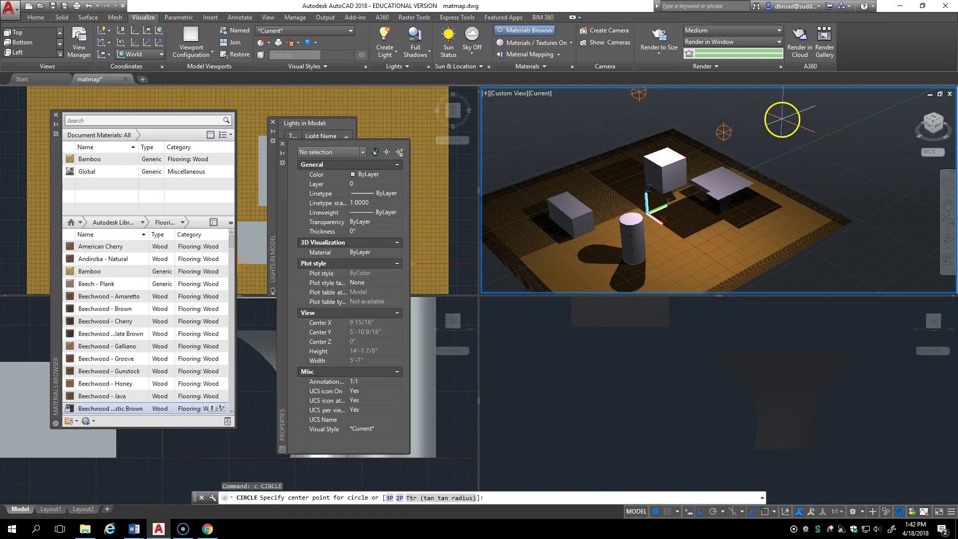
key(Escape)
Step: Copy the top light to a third position at the far left
text(co)
key(Return)
click(746, 129)
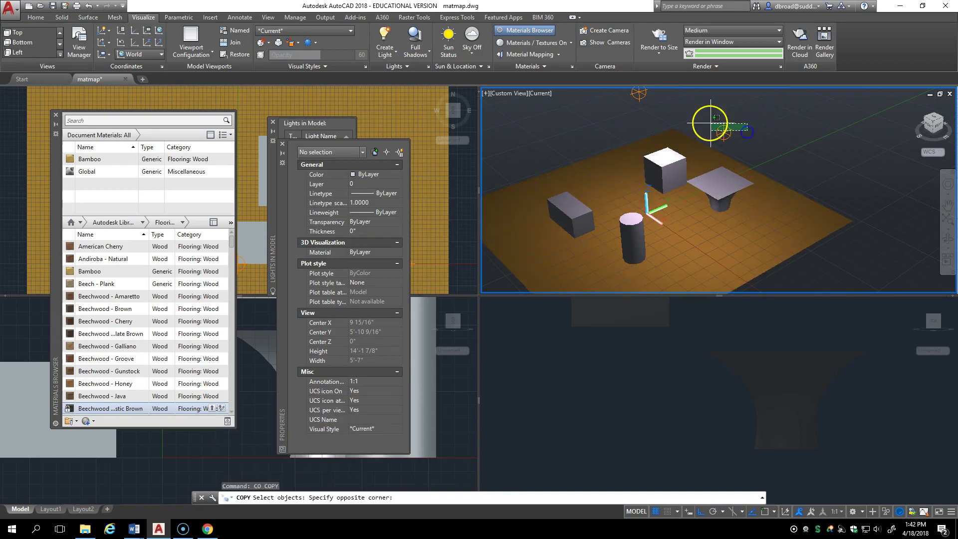
click(711, 123)
click(639, 94)
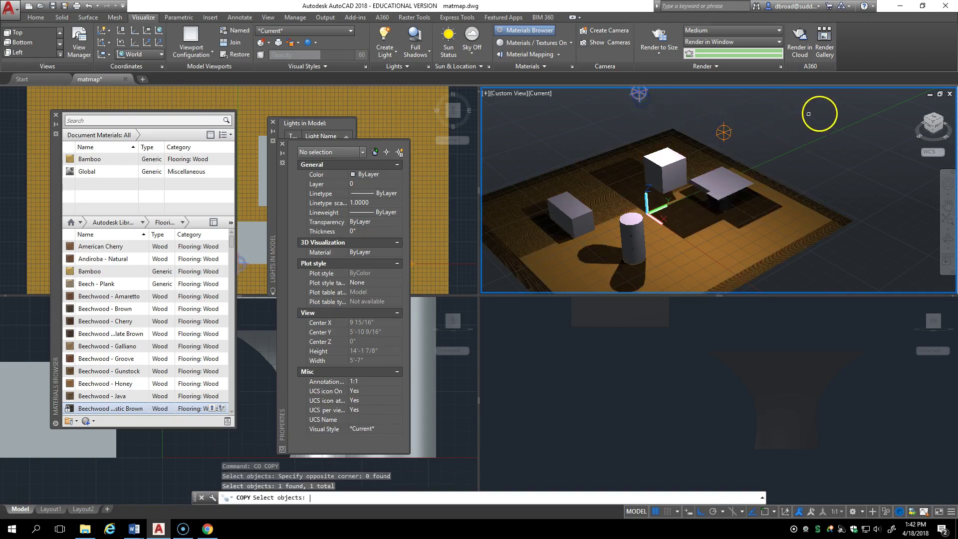
key(Return)
click(763, 135)
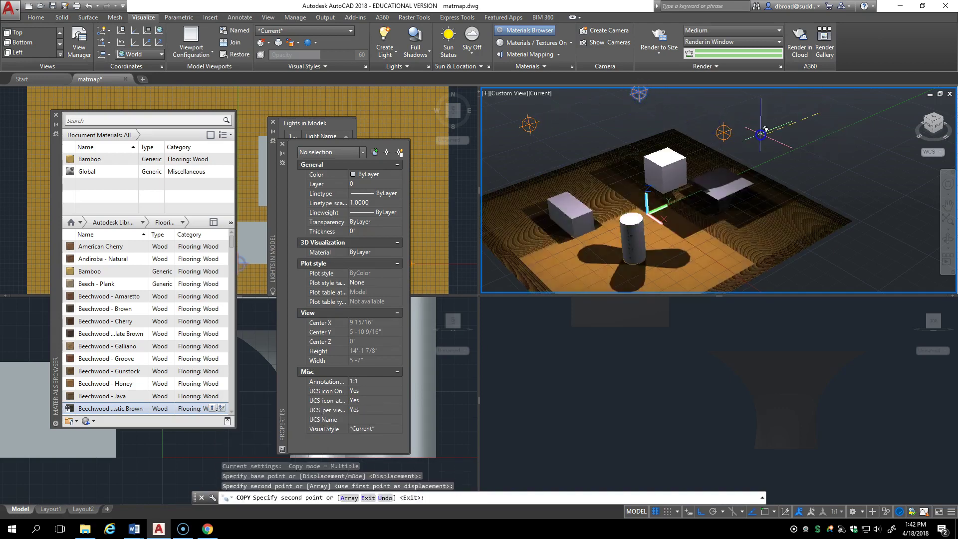
key(Escape)
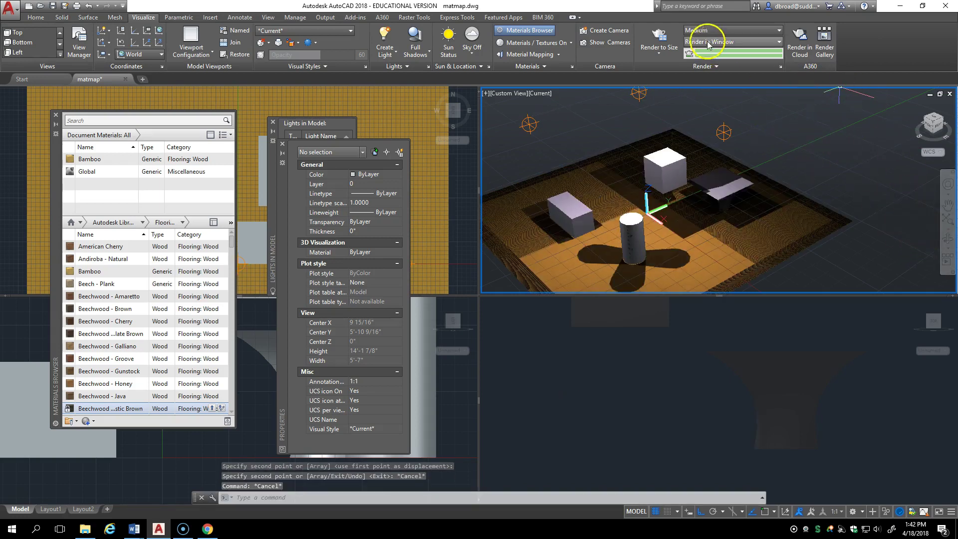
Step: Render the three-light scene to review the crossing shadows, close it and clear the selection
click(667, 36)
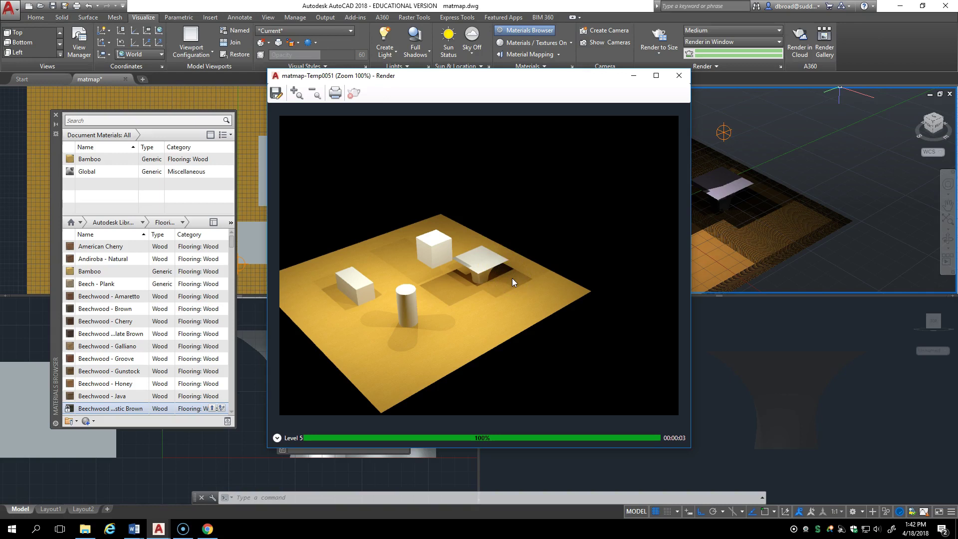
click(677, 80)
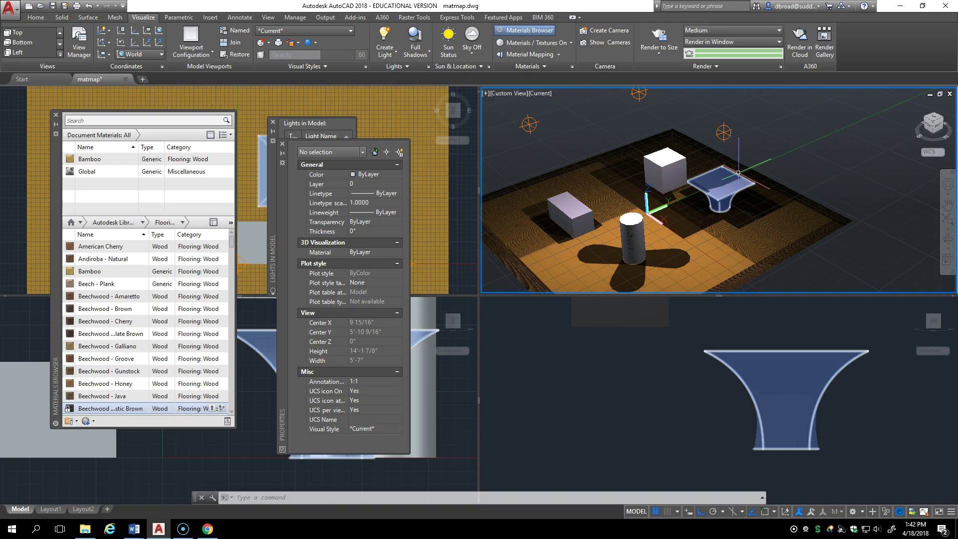
key(Escape)
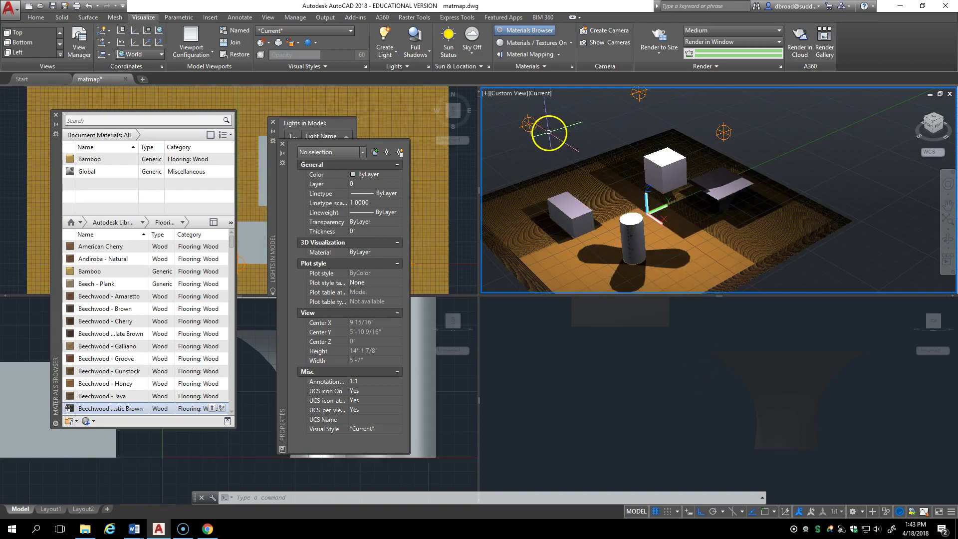
Step: Draw a diameter-6 sphere centred on the top-left light, then render and set the result aside
text(sph)
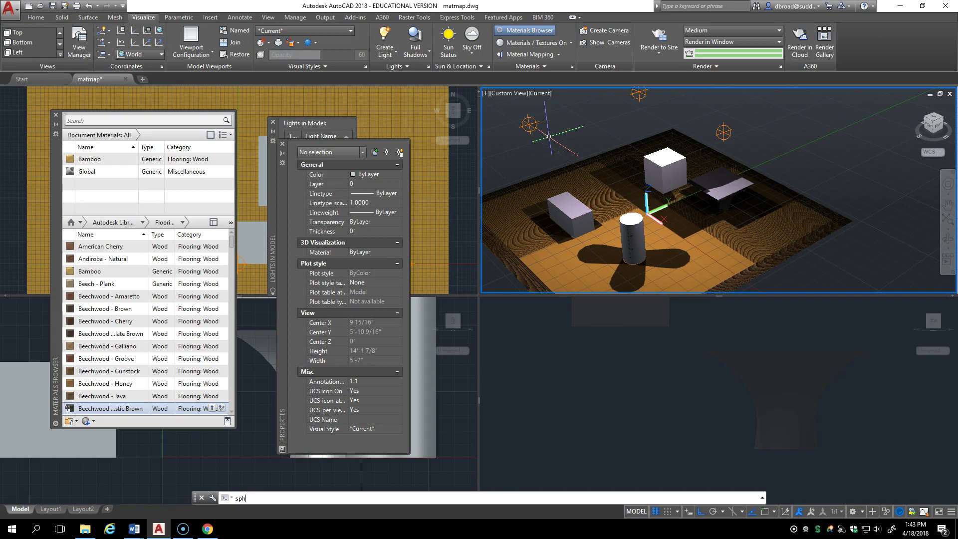
text(ere)
key(Return)
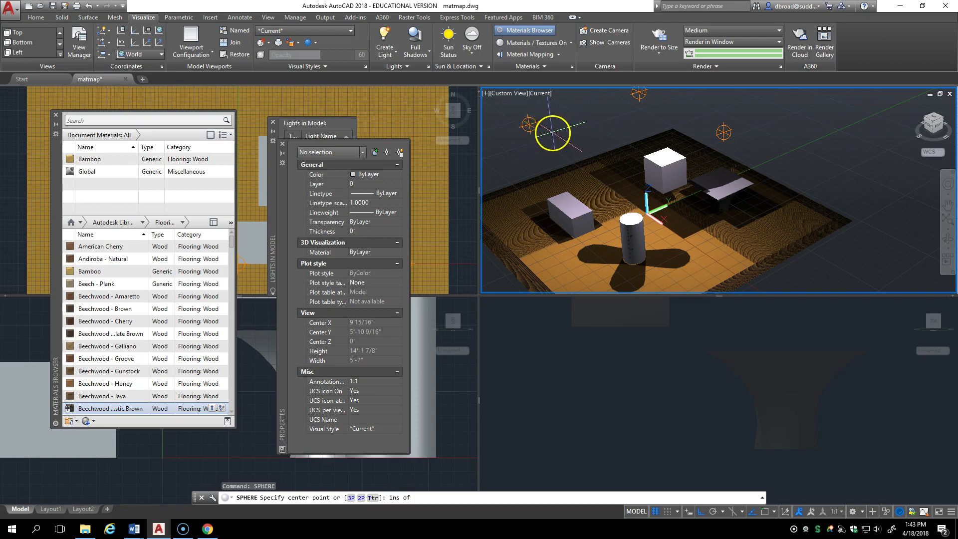
click(552, 133)
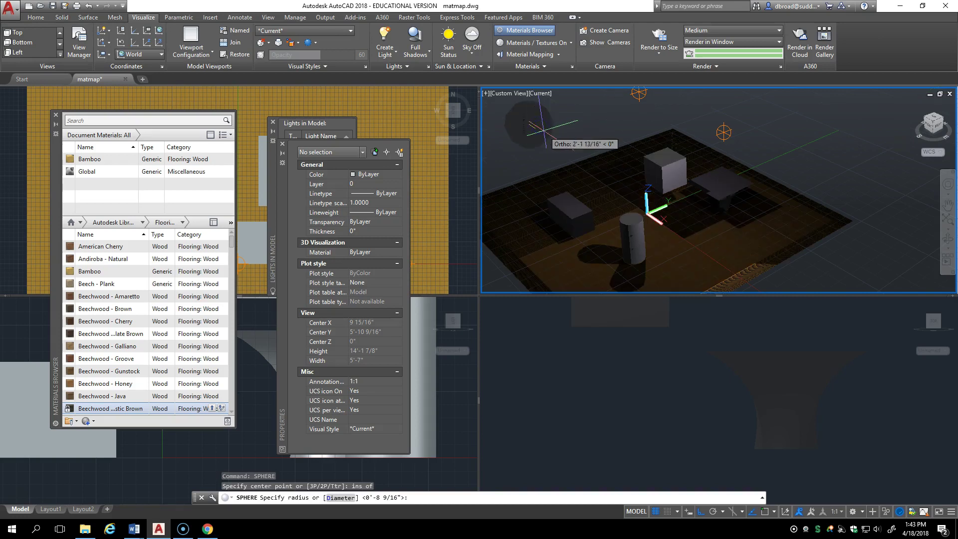
text(d)
key(Return)
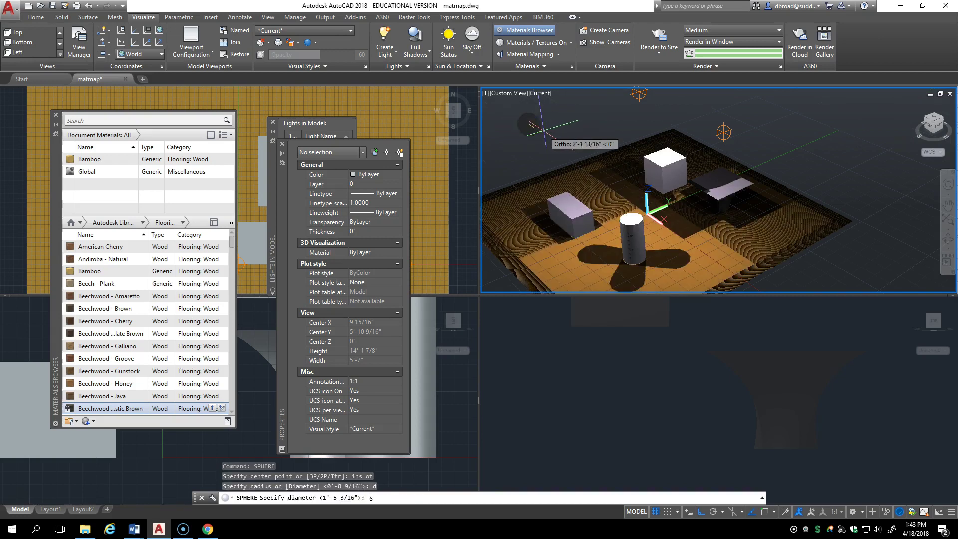
text(6)
key(Return)
key(Return)
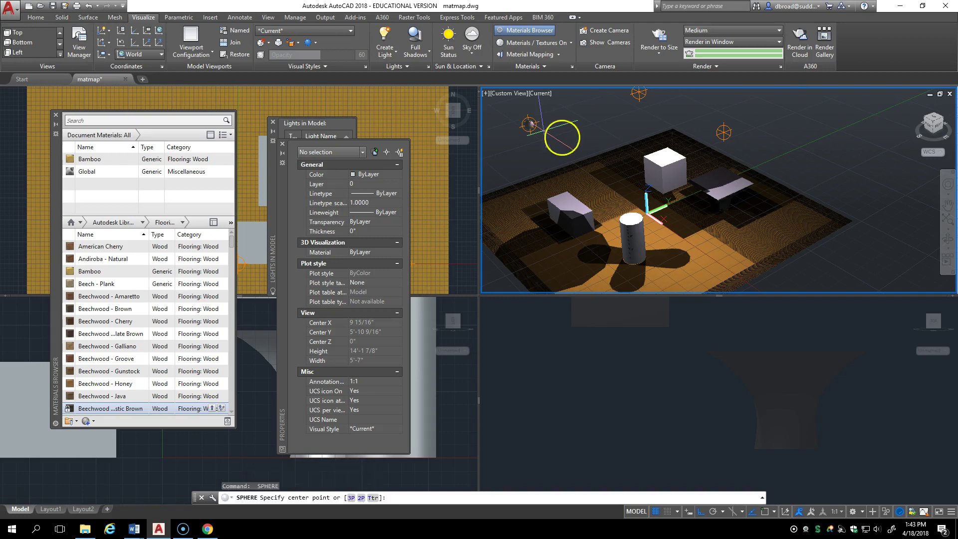
click(658, 33)
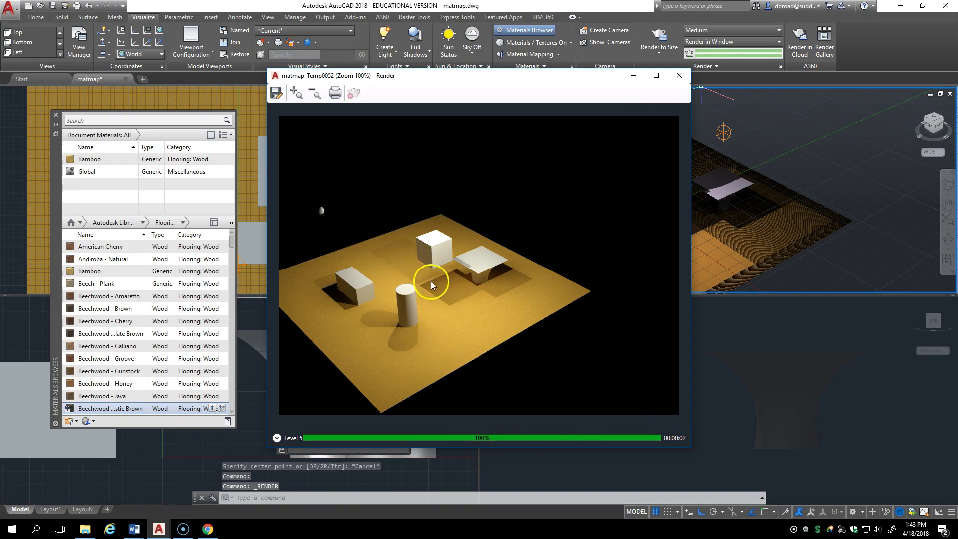
click(631, 76)
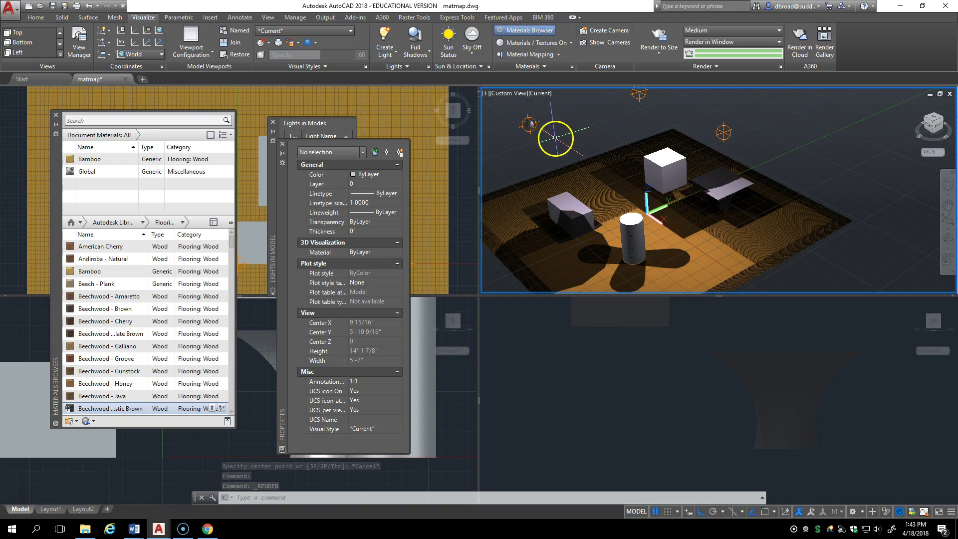
Step: Create a new Default Generic material in the Materials Browser
scroll(145, 329, down, 1)
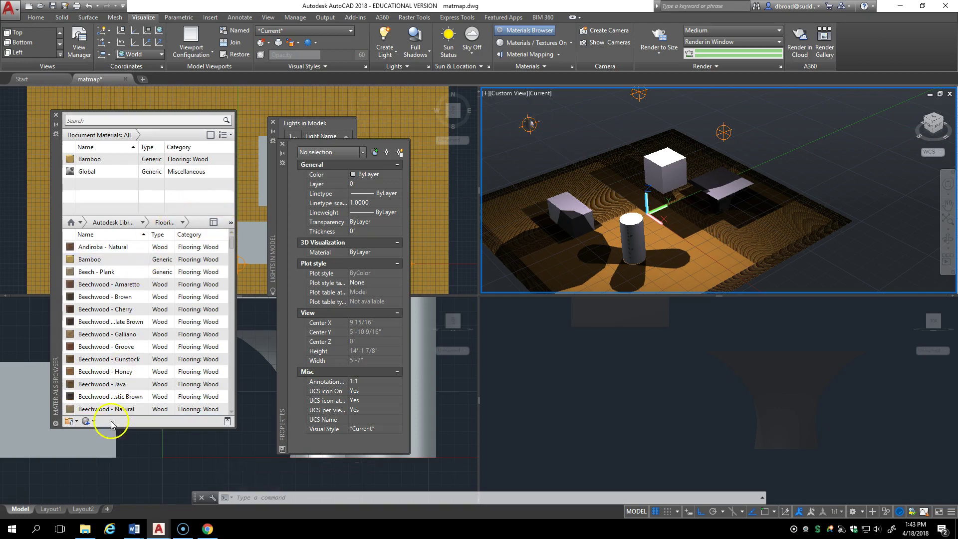
click(93, 422)
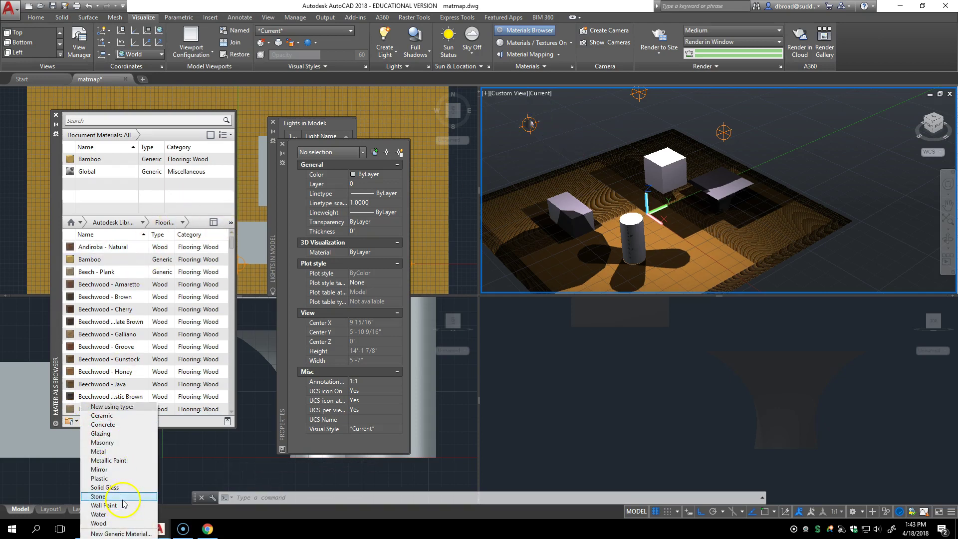
click(119, 523)
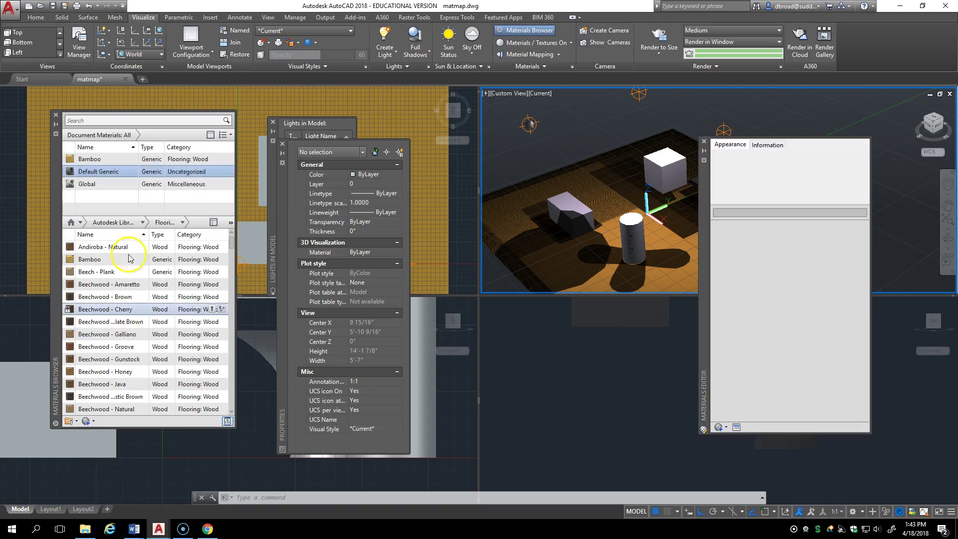
Step: Turn on Default Generic transparency at amount 100 and test-render the scene
right_click(98, 177)
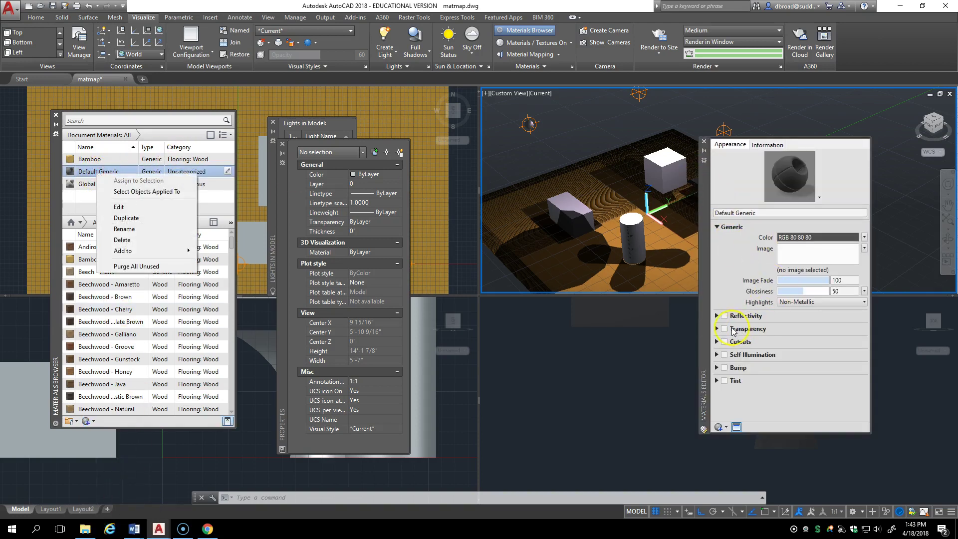
click(724, 328)
drag(792, 339, 823, 339)
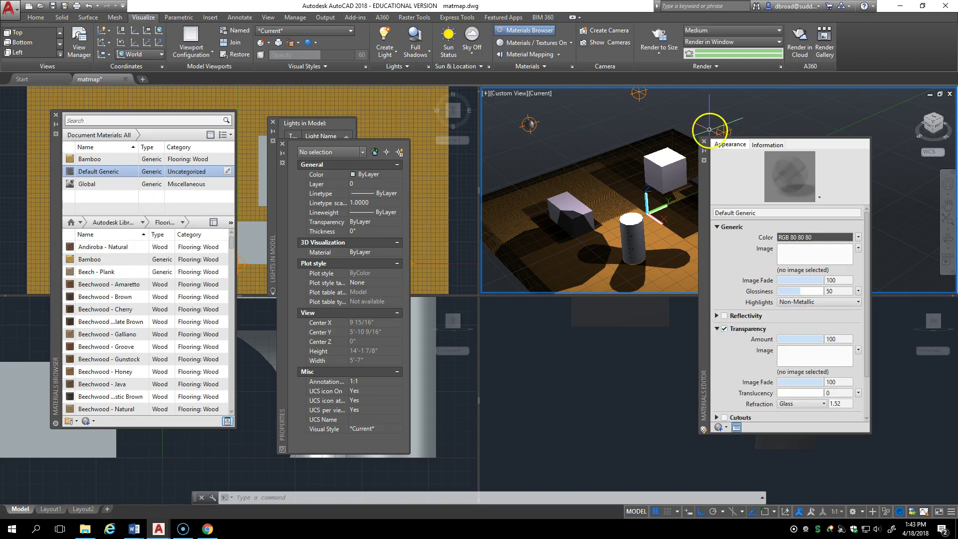
click(704, 142)
click(658, 40)
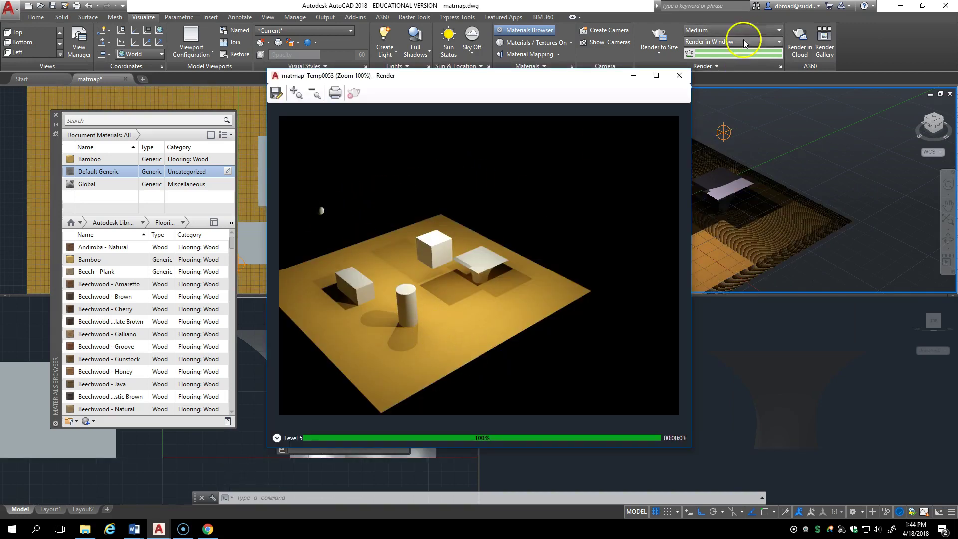
click(634, 76)
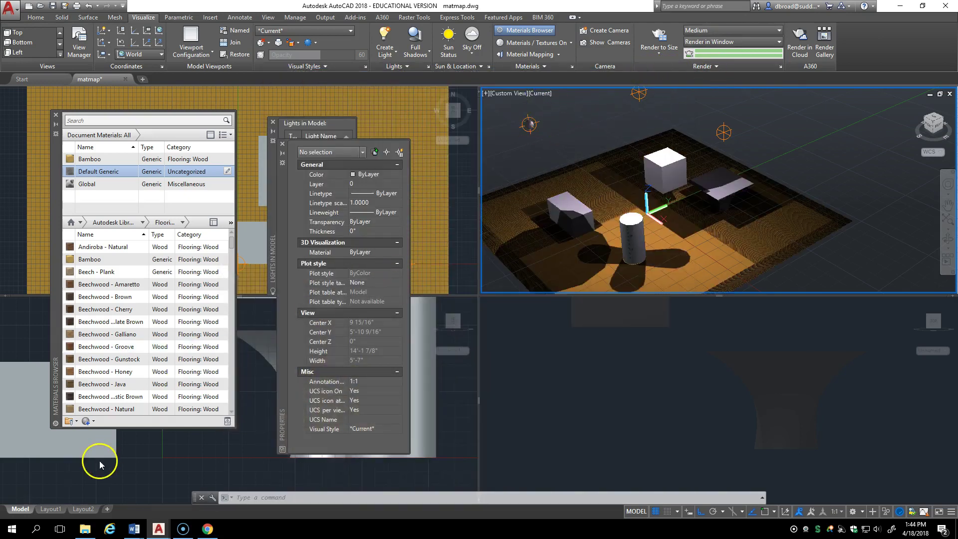
Step: Assign the Default Generic material to the sphere around the point light
click(227, 421)
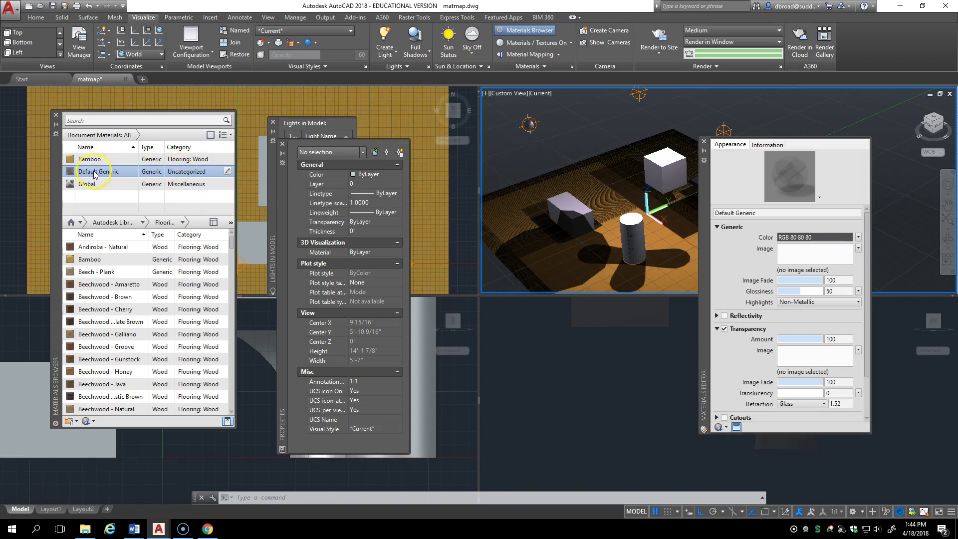
click(529, 123)
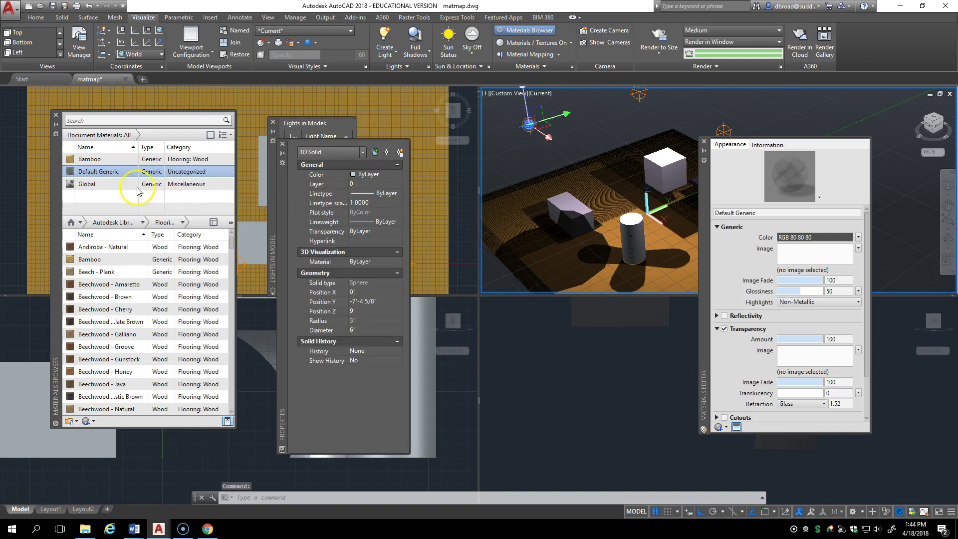
click(102, 174)
right_click(102, 174)
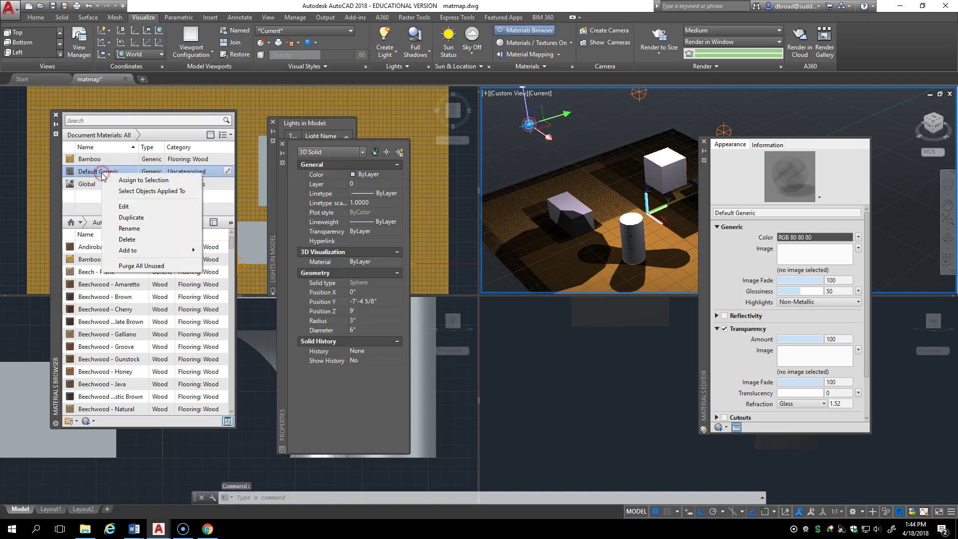
click(127, 179)
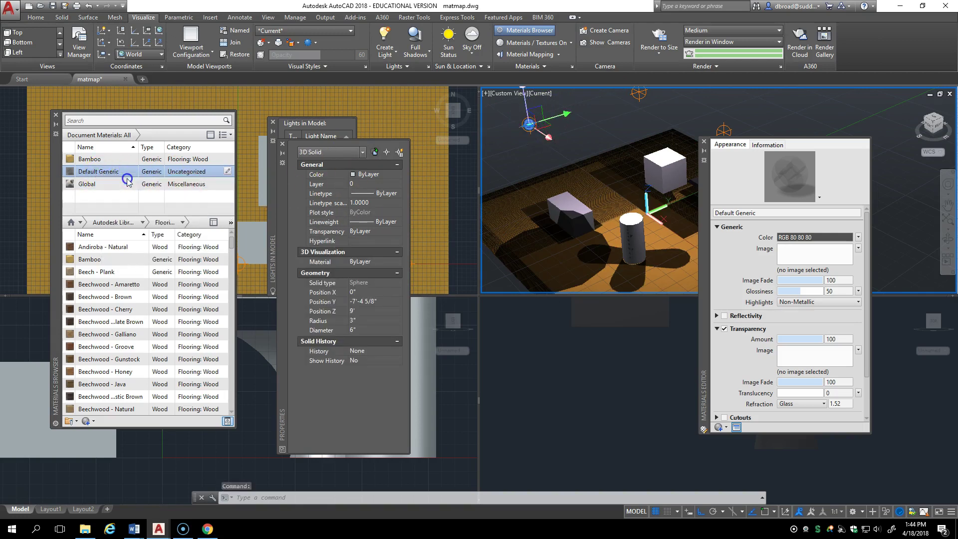
Step: Render the scene to check the transparent sphere, then close the render
click(660, 37)
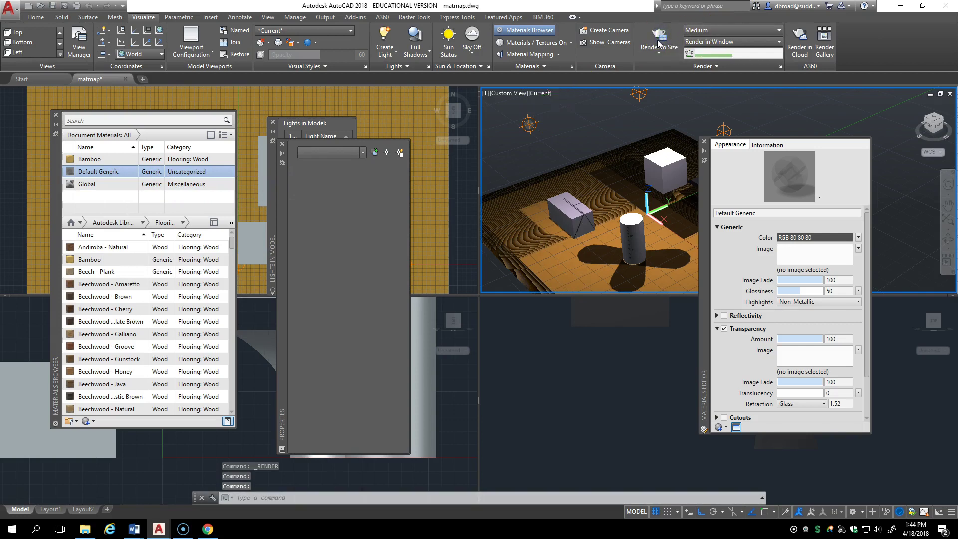
mouse_move(159, 527)
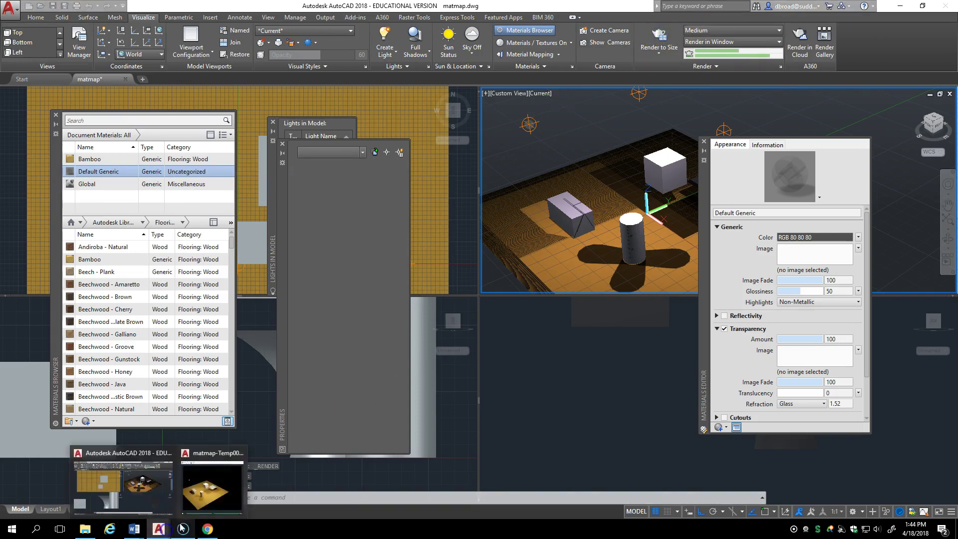
click(196, 507)
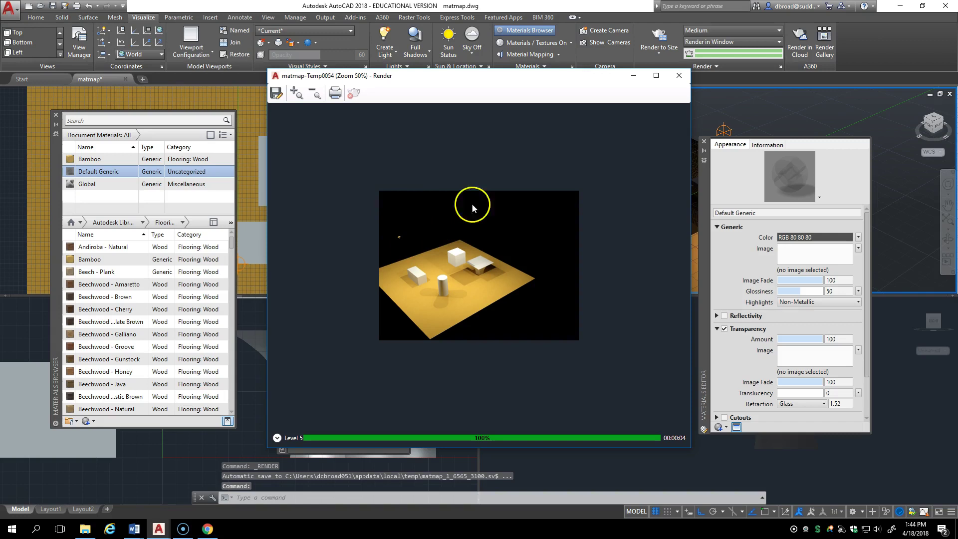
click(677, 76)
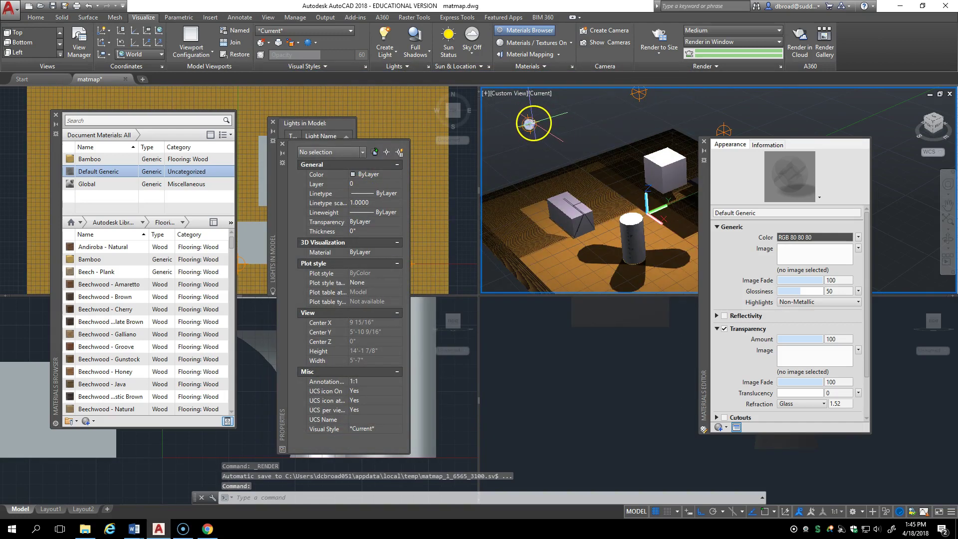
Step: Turn on Self Illumination for the sphere's material with LED Panel luminance 100
click(529, 123)
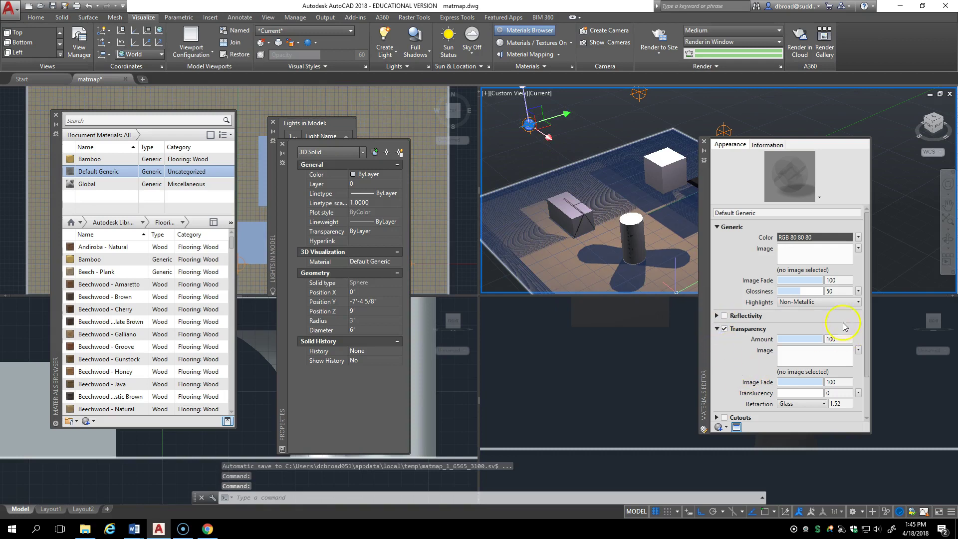
click(868, 398)
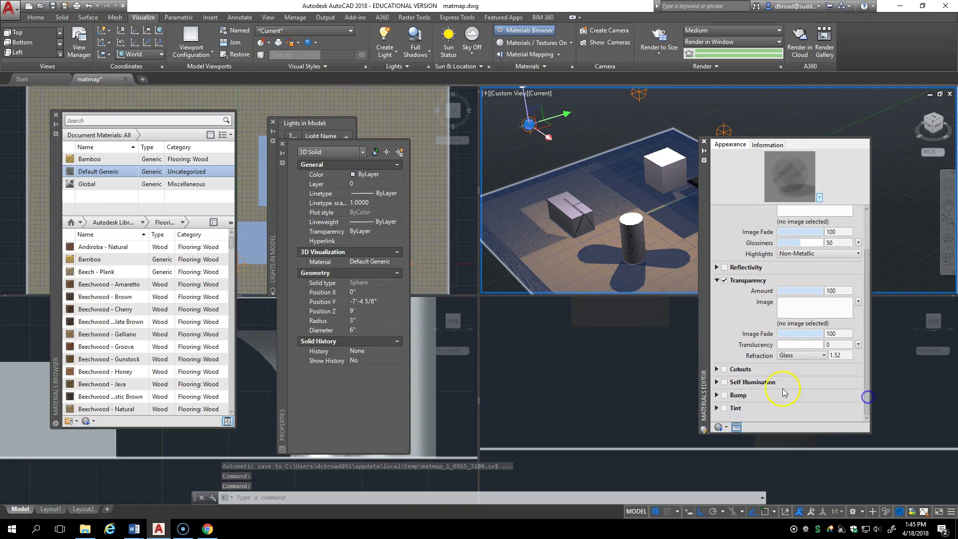
click(726, 383)
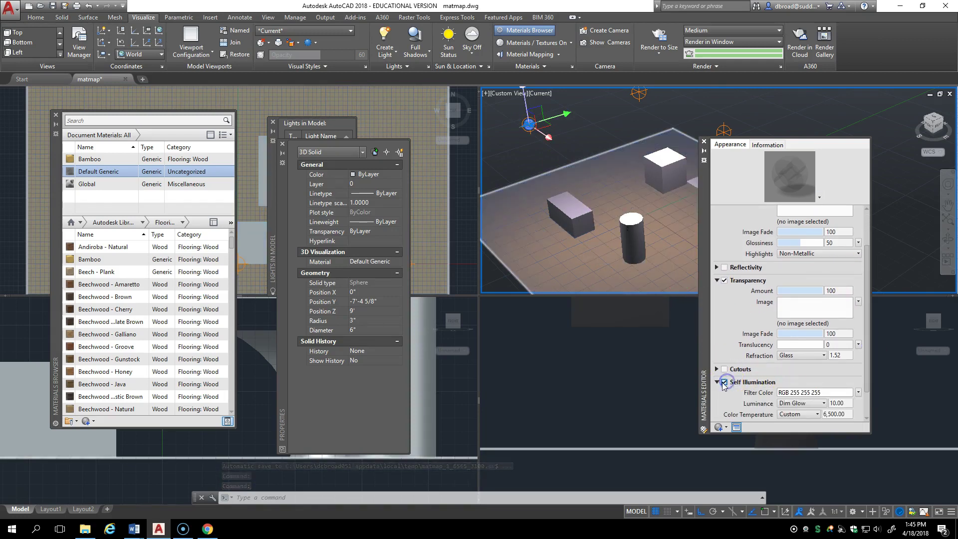
click(823, 403)
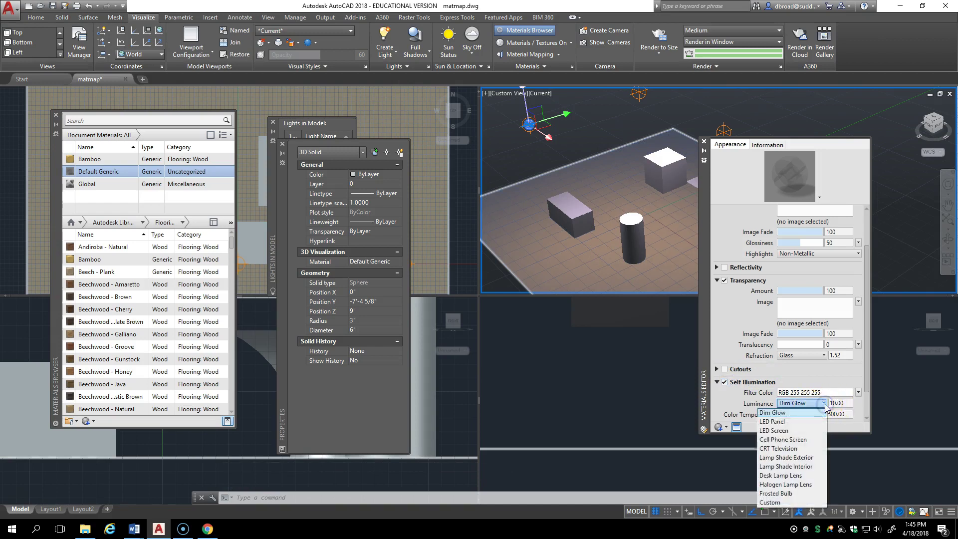
click(842, 377)
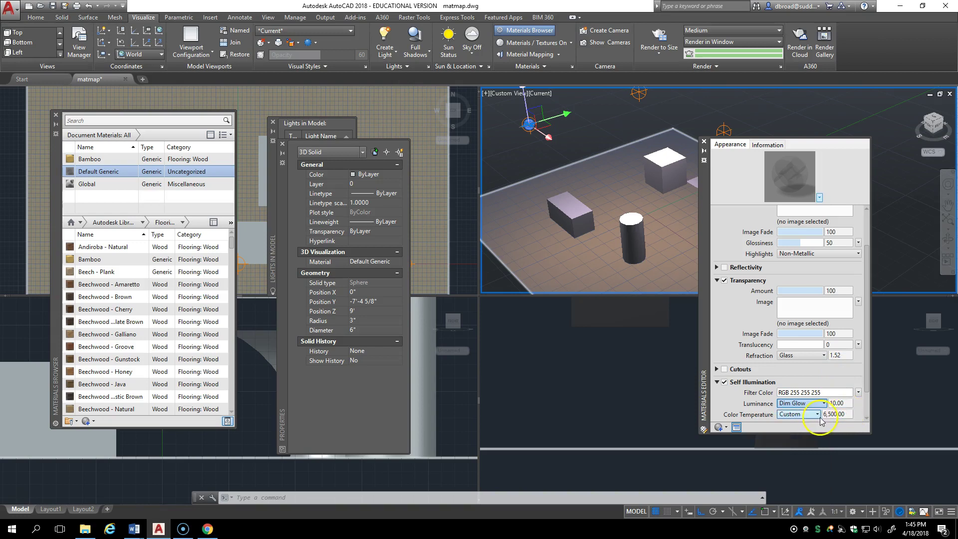
click(845, 414)
click(824, 403)
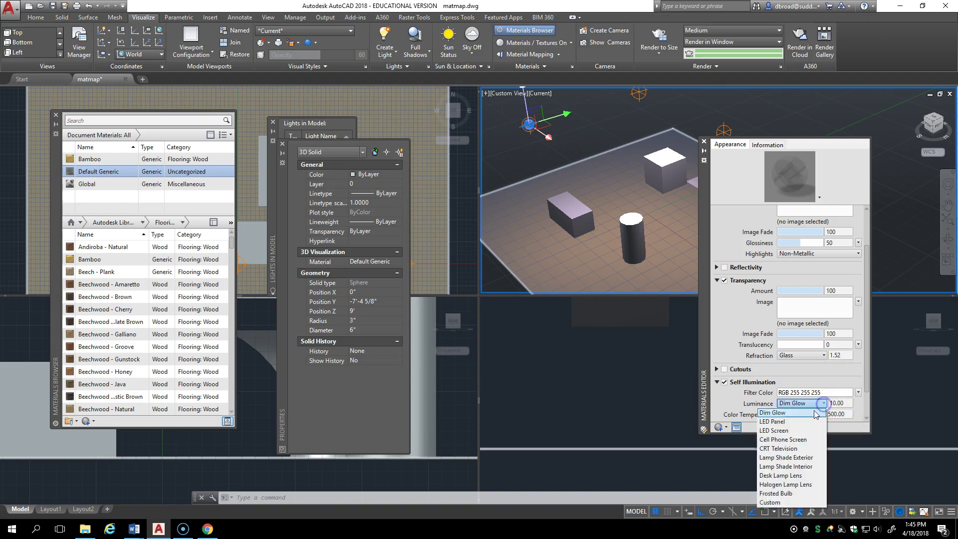
click(814, 421)
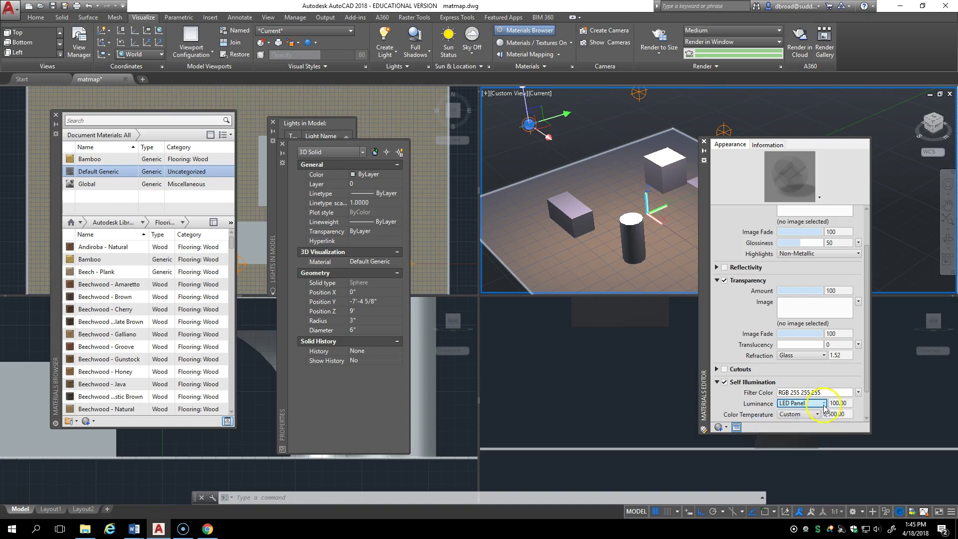
click(823, 407)
click(822, 413)
click(823, 405)
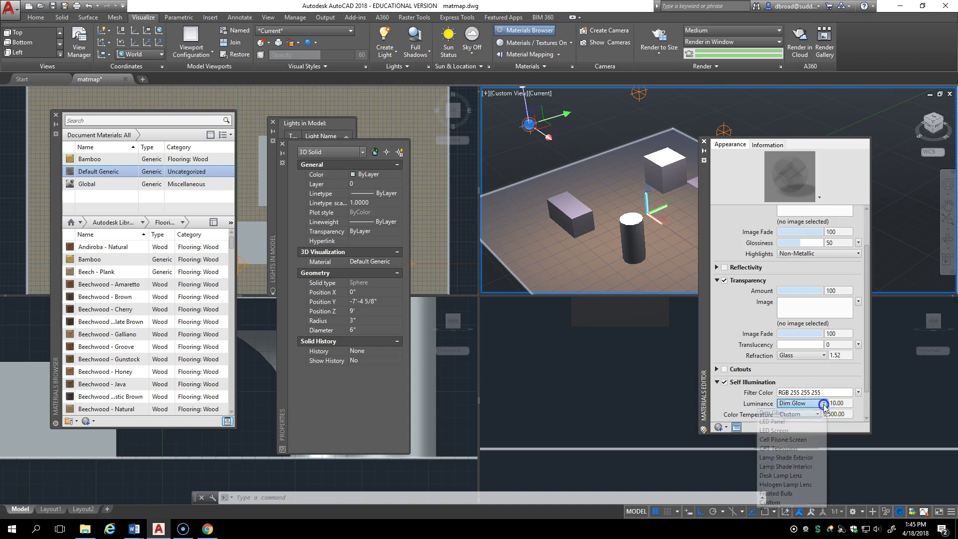
click(801, 422)
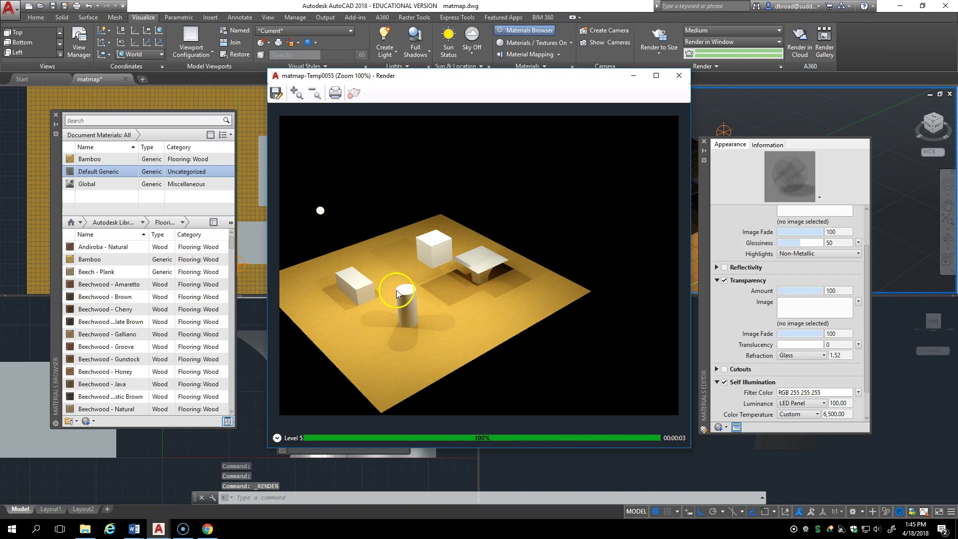
Step: Close the matmap-Temp0055 render window to return to the four viewports
click(679, 75)
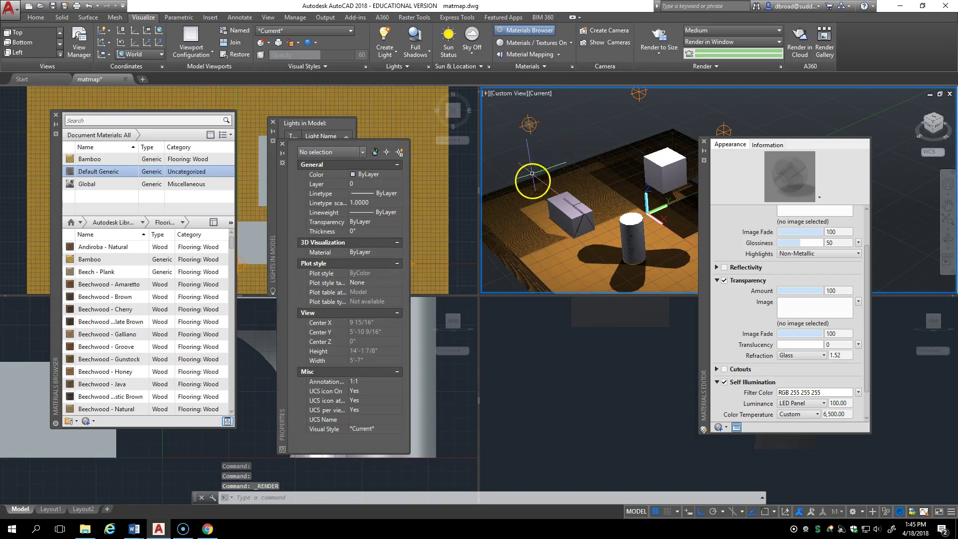